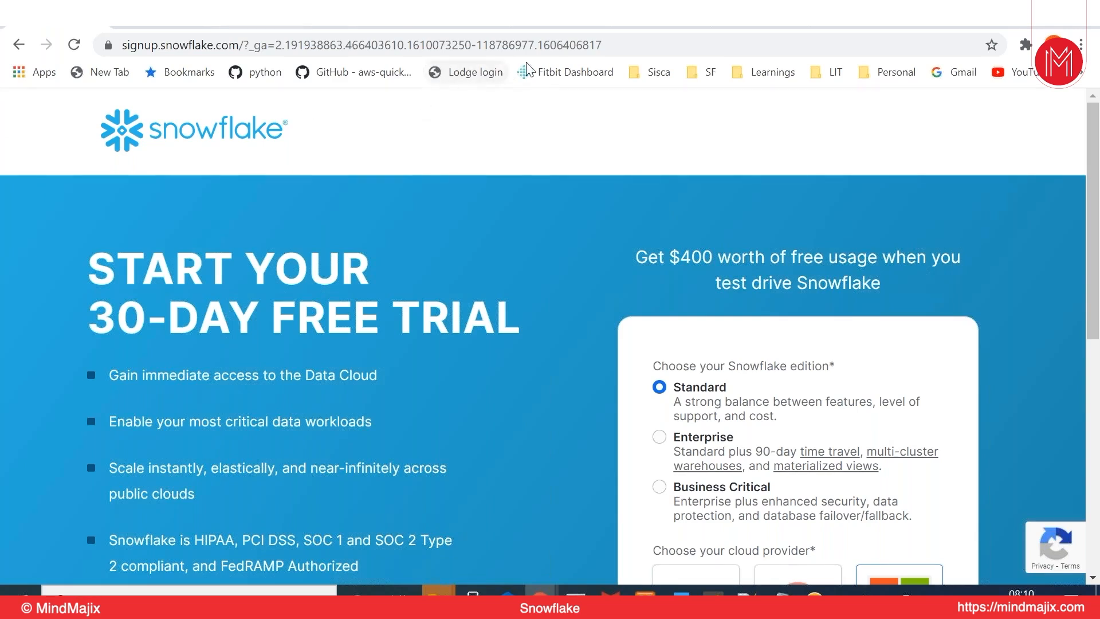
- Go to snowflake.com and open the sign-up page for the free trial
left_click(565, 45)
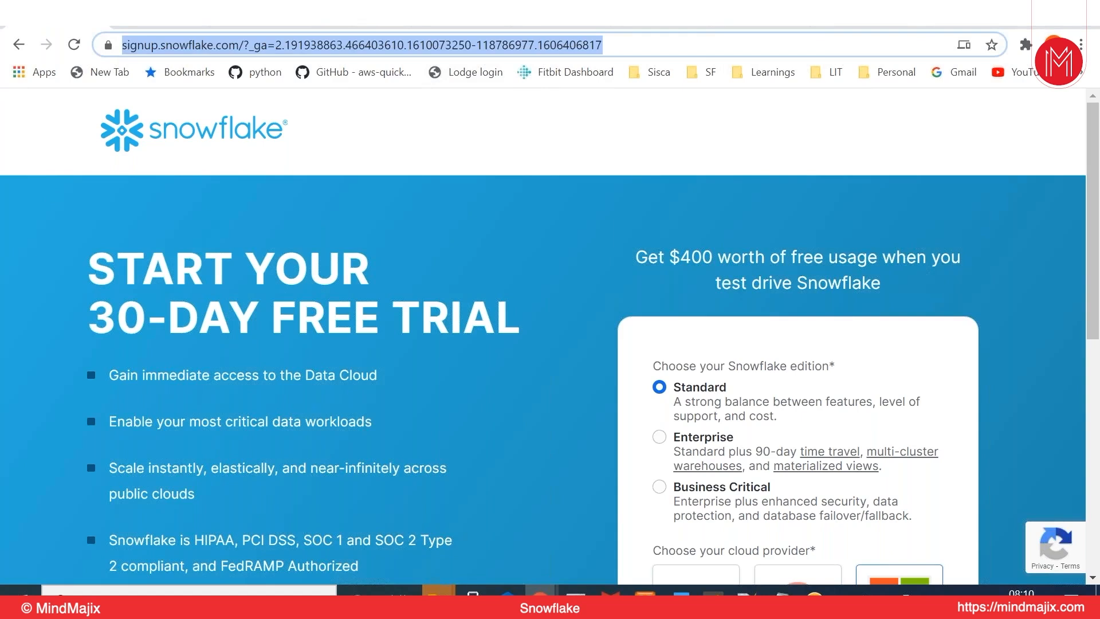
type("sn")
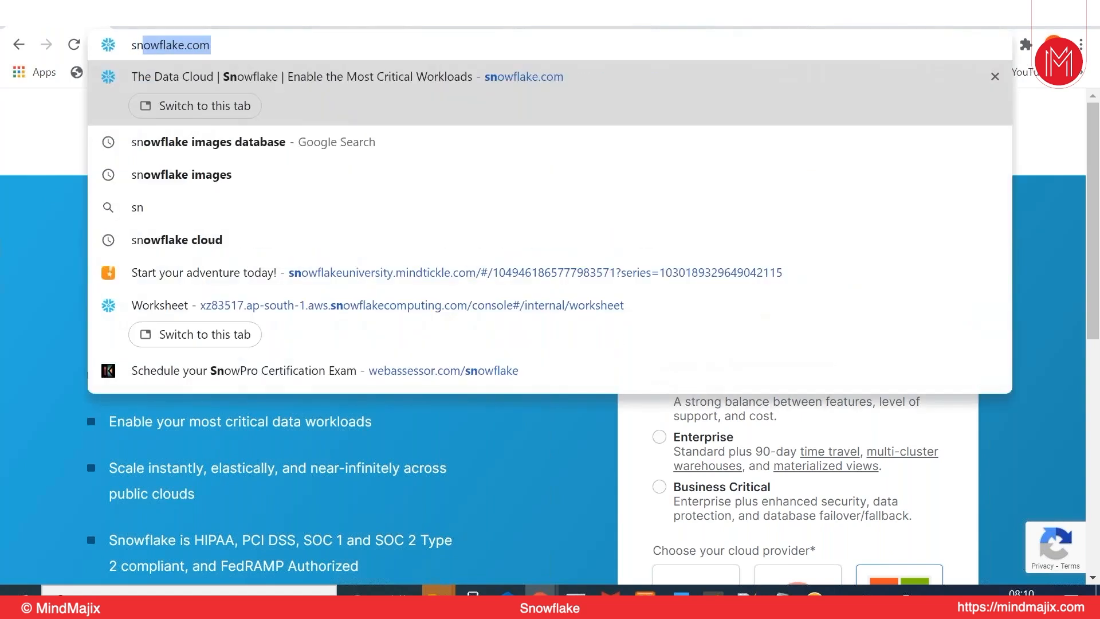
type("owfla")
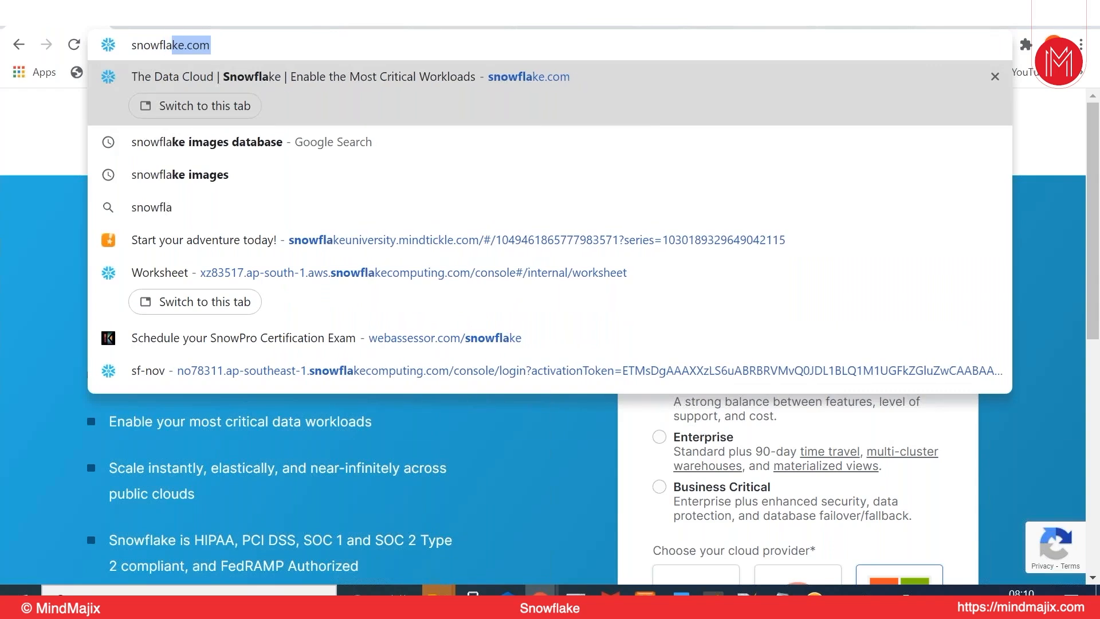
type("ke.com")
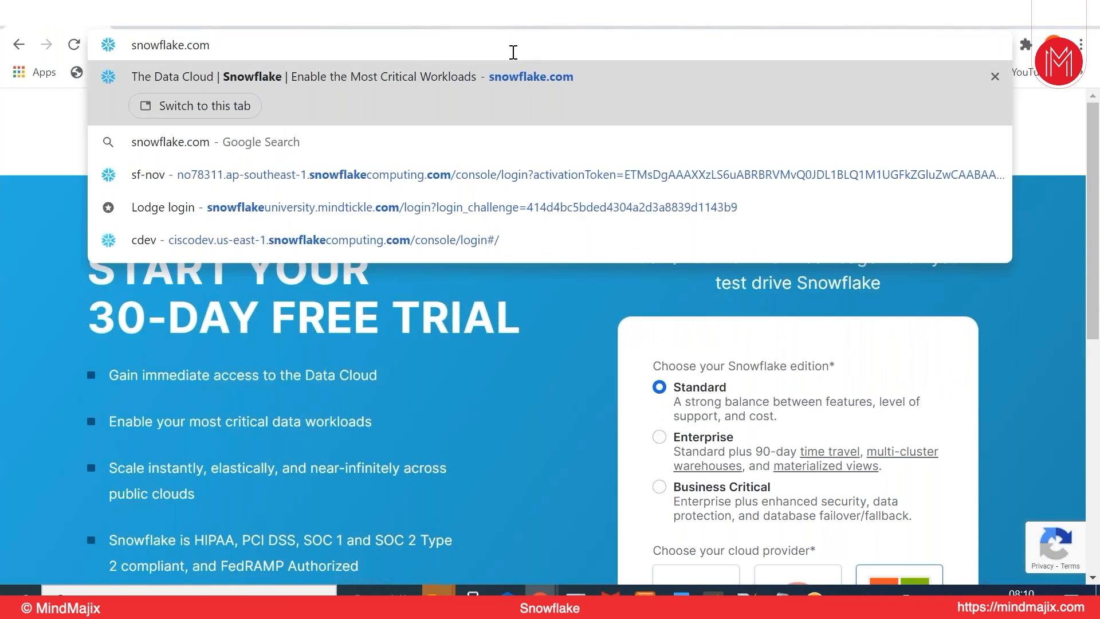
key("Return")
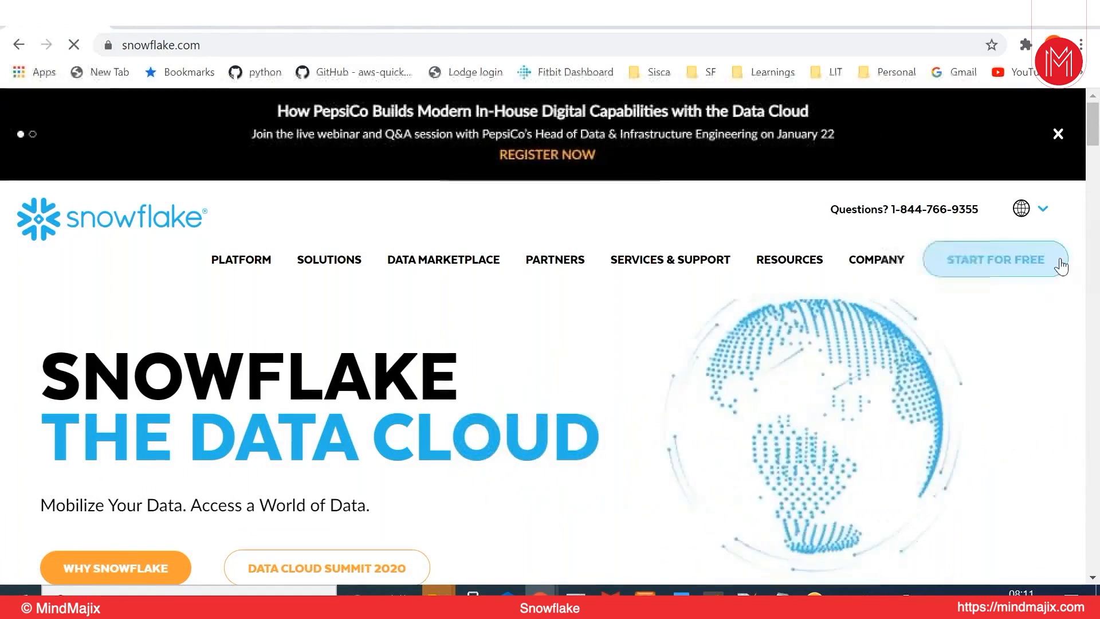
left_click(1017, 275)
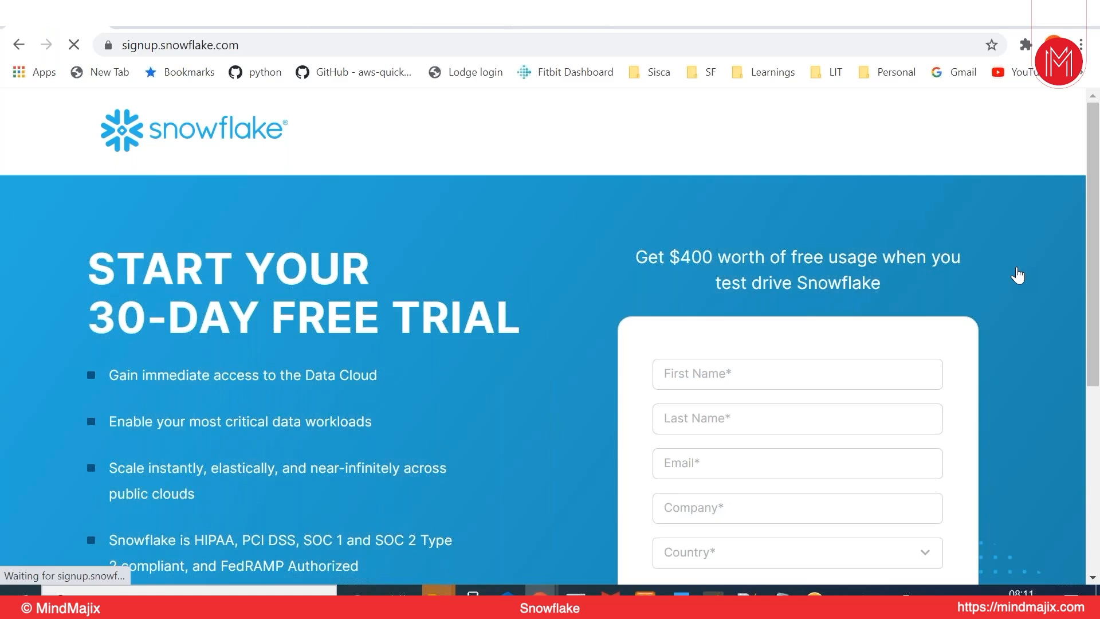
- Fill in the trial form's first name, last name, e-mail and company fields with the saved Mindmajix contact details
scroll(1091, 582, "down", 2)
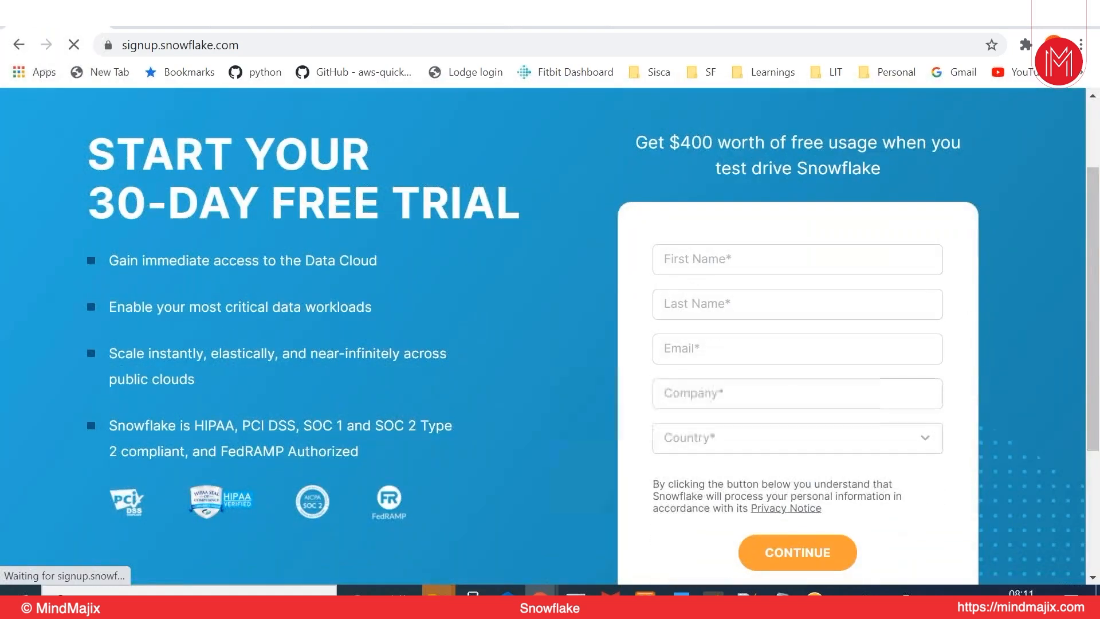
left_click(892, 261)
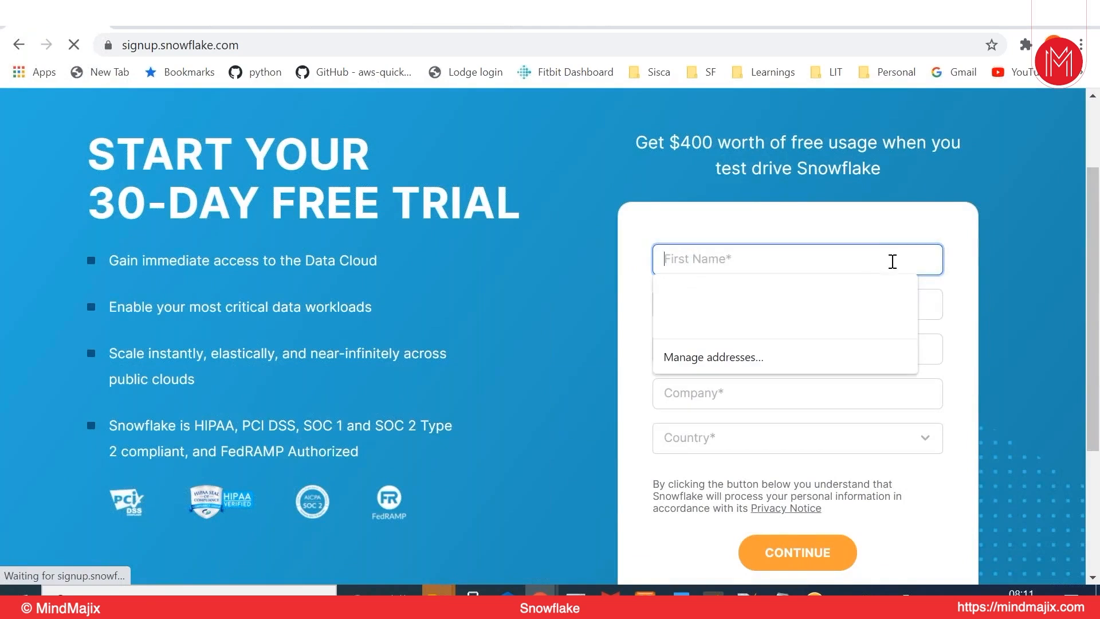
type("suresh")
key("Down")
key("Tab")
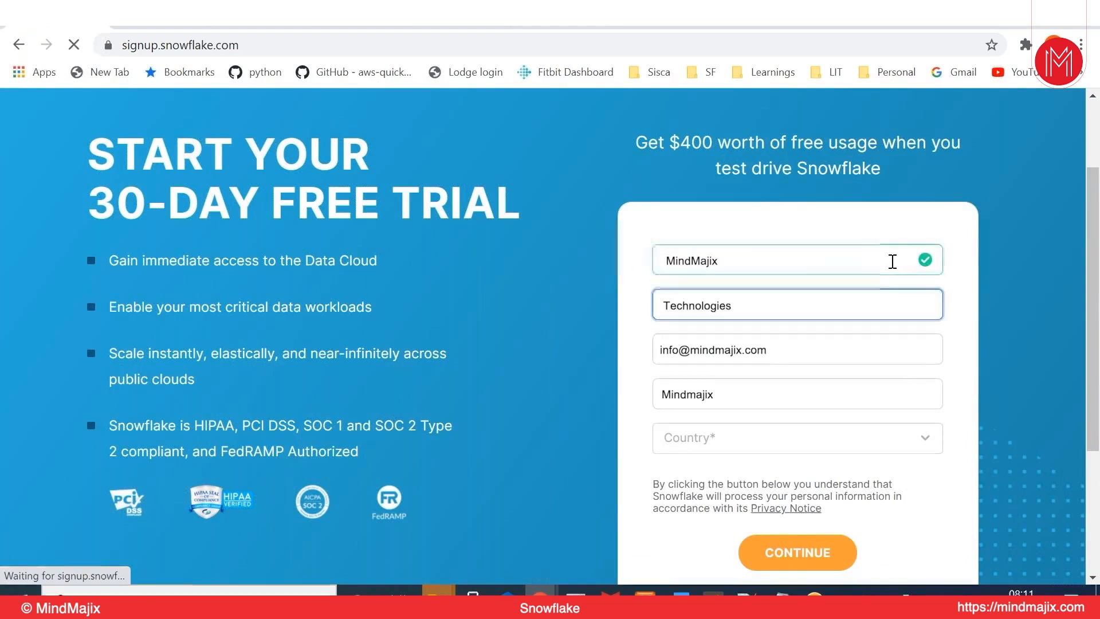
key("Tab")
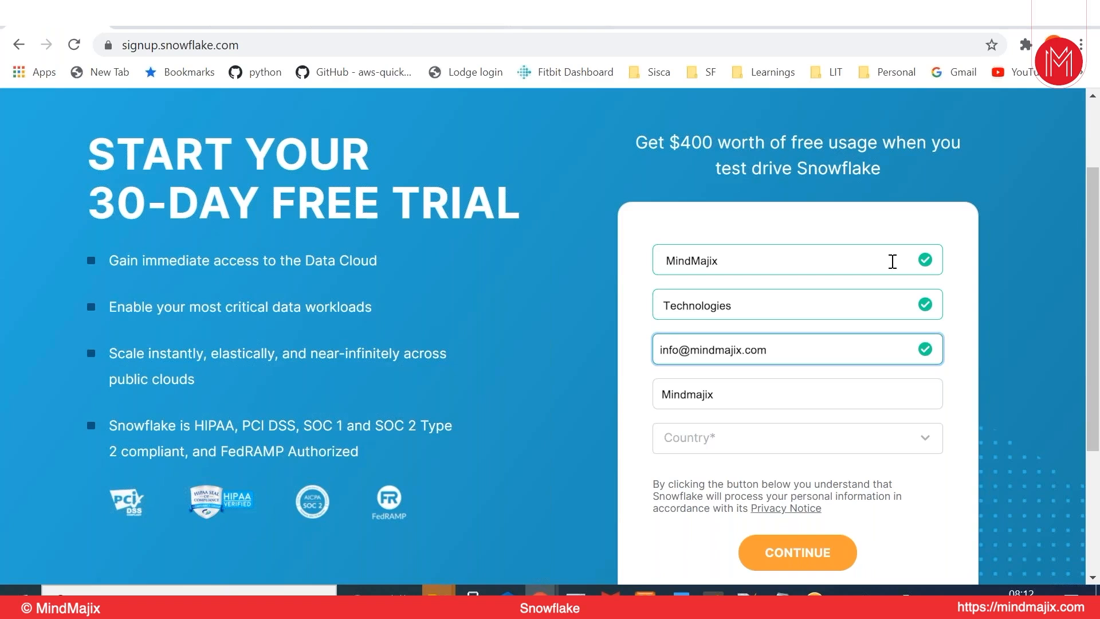
key("Tab")
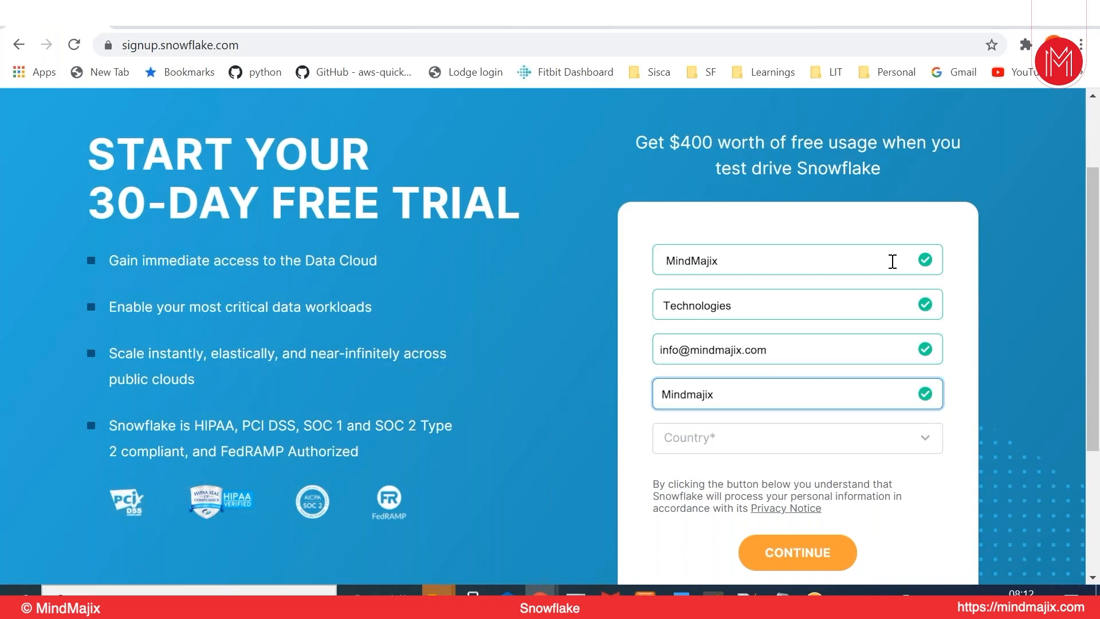
key("Tab")
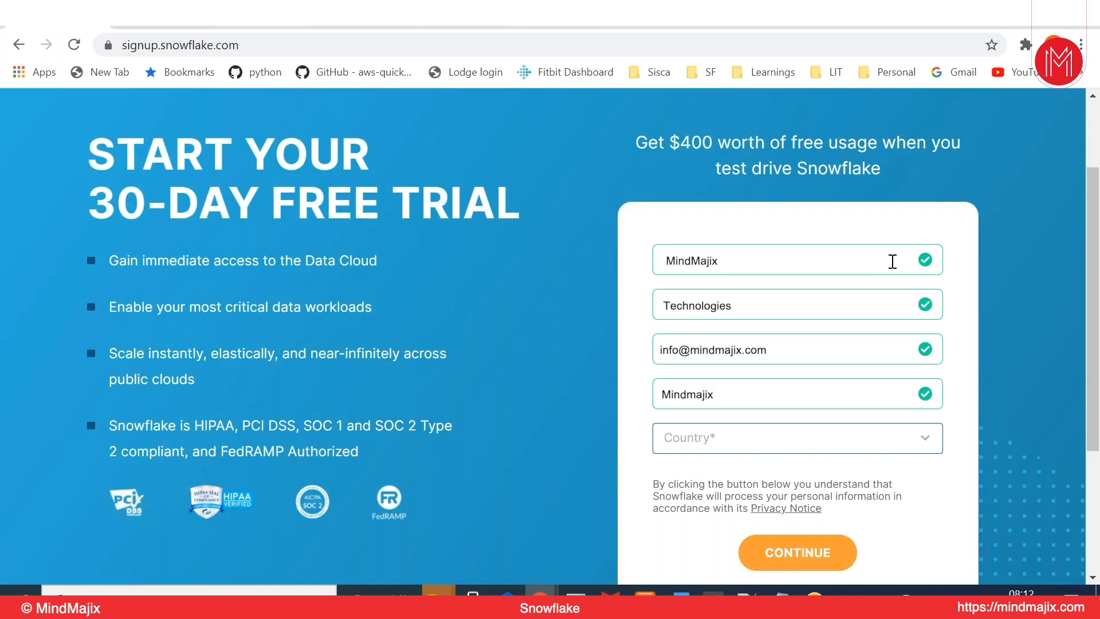
- Set the country to India and continue to the edition and cloud provider choices
left_click(836, 444)
left_click(731, 138)
type("i")
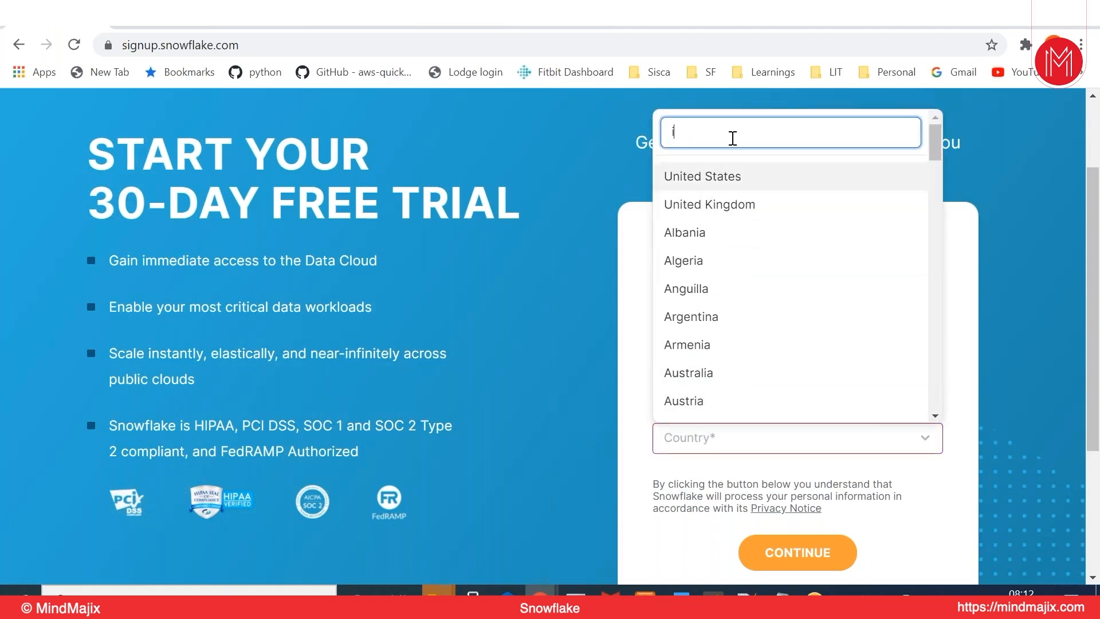
type("nd")
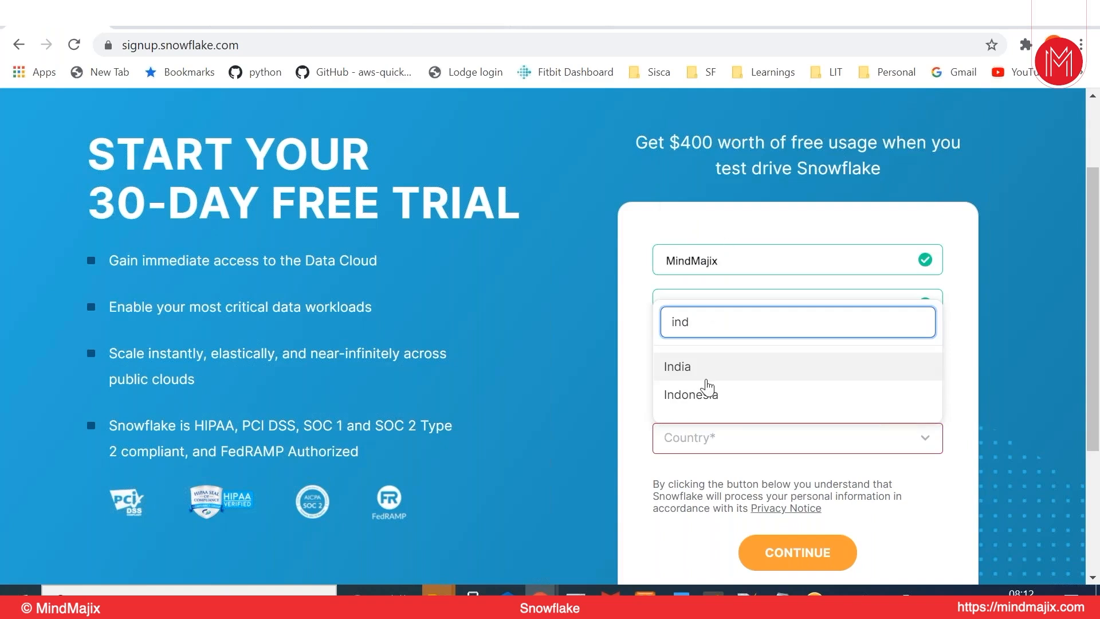
left_click(708, 378)
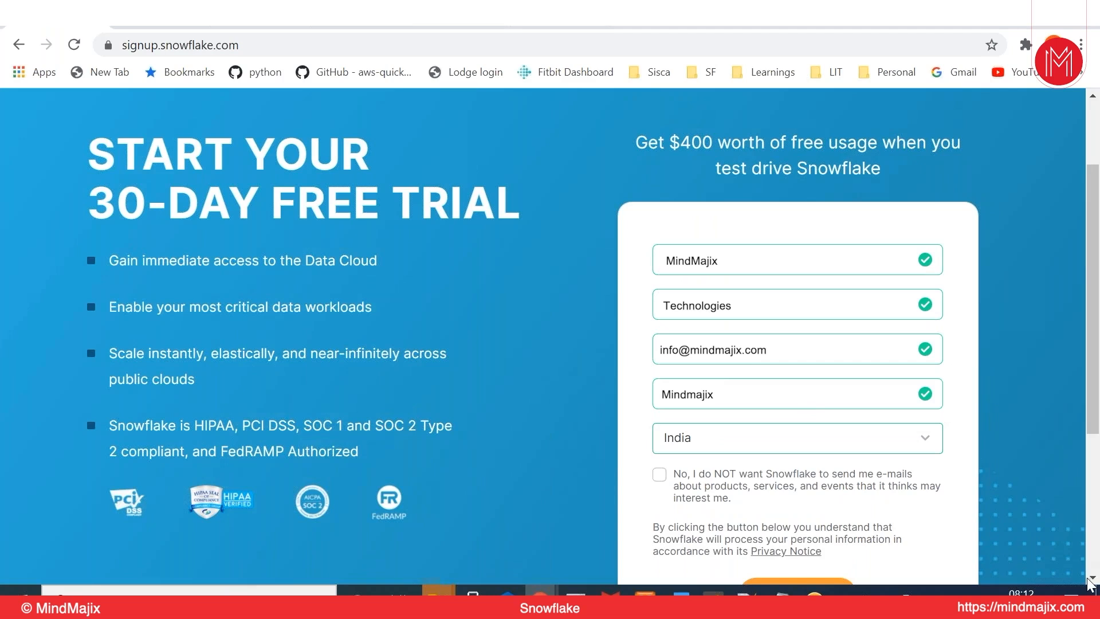
scroll(894, 425, "down", 2)
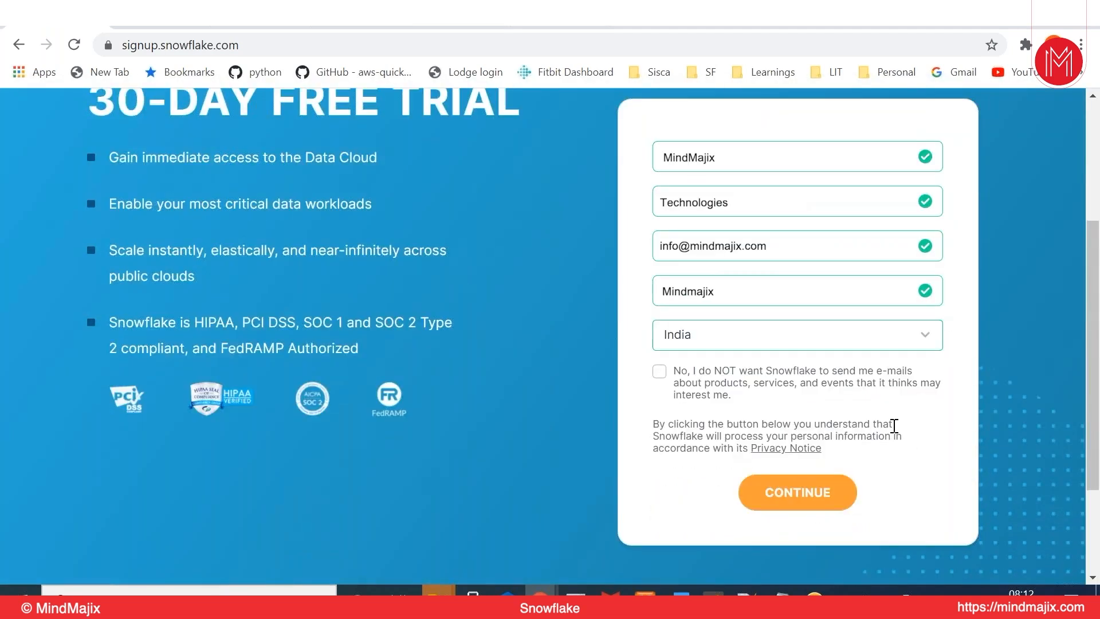
left_click(809, 493)
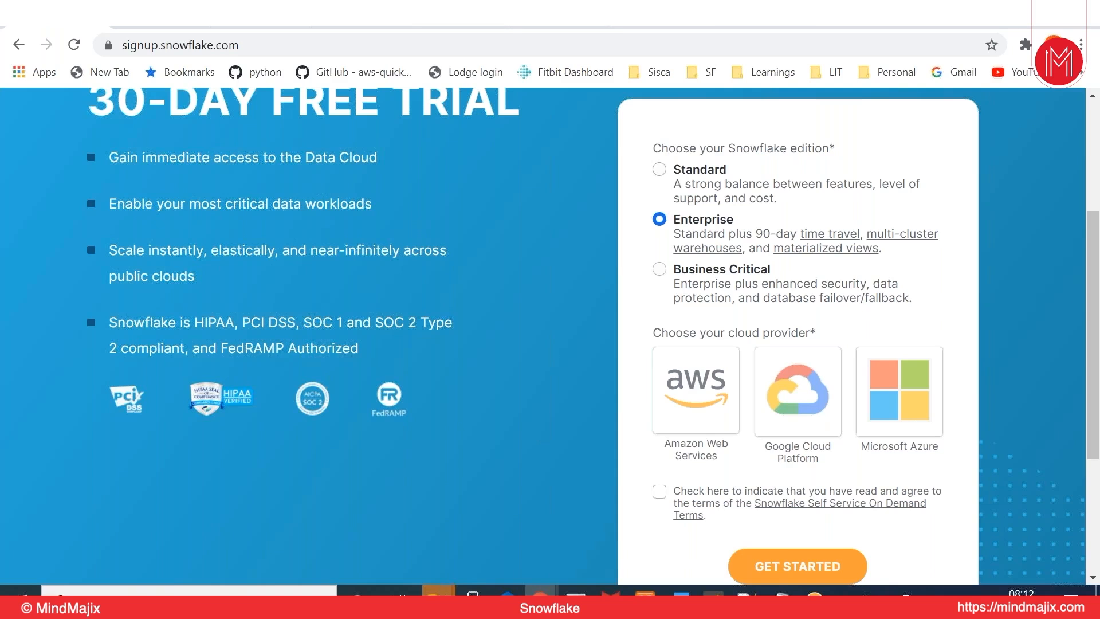
- Choose the Standard edition with Amazon Web Services as the cloud provider
left_click(659, 170)
scroll(1093, 579, "down", 2)
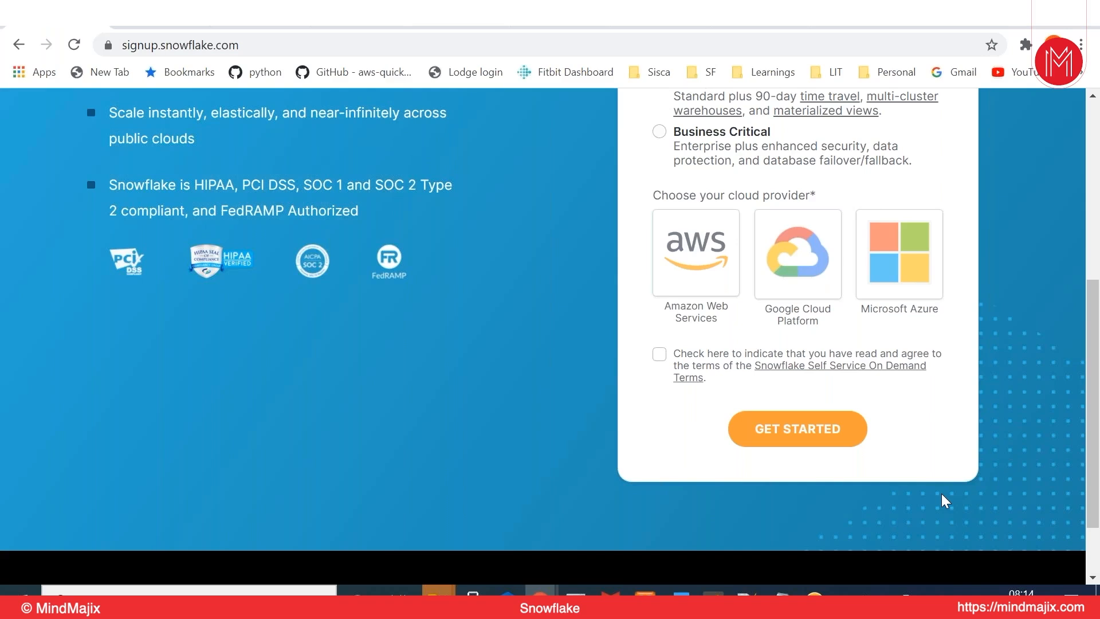
left_click(699, 268)
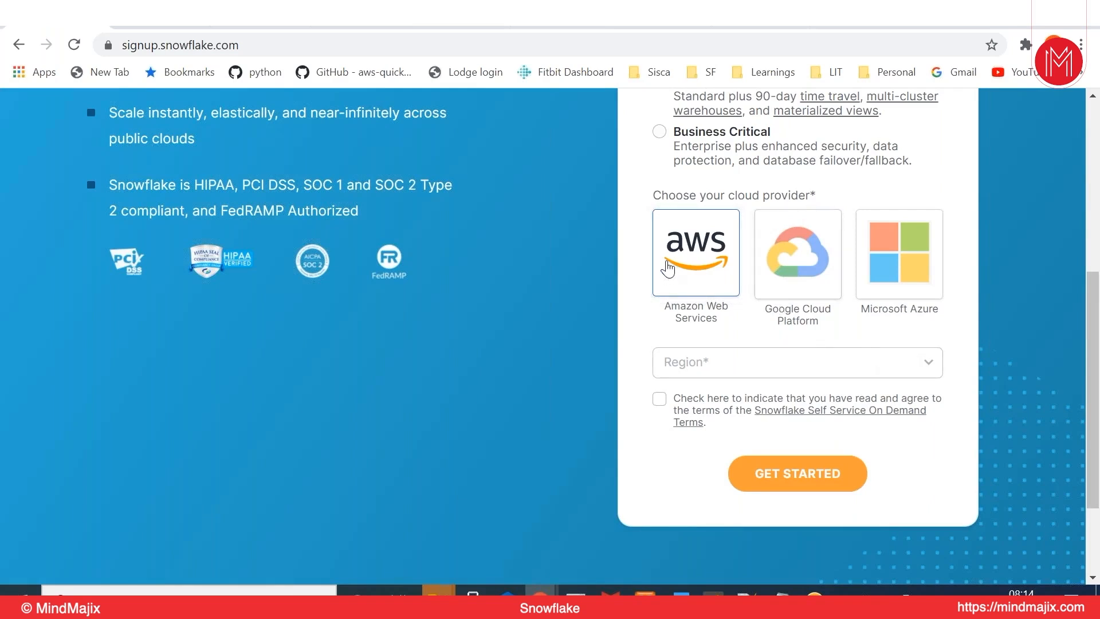
- Set the AWS region for the trial account to Asia Pacific (Mumbai)
left_click(911, 372)
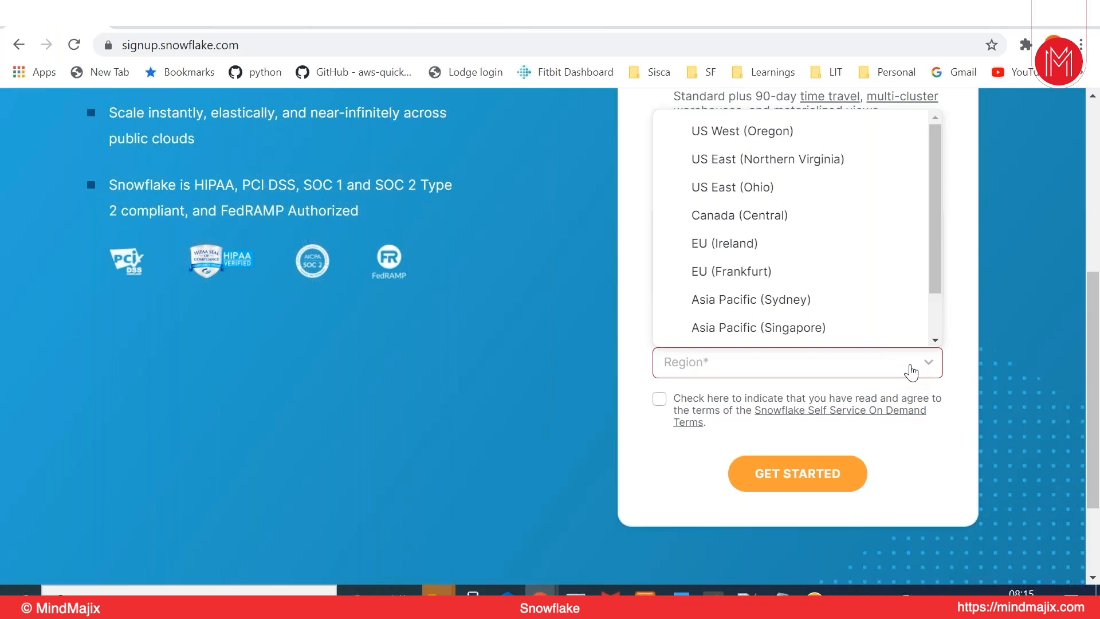
left_click(935, 342)
left_click(935, 342)
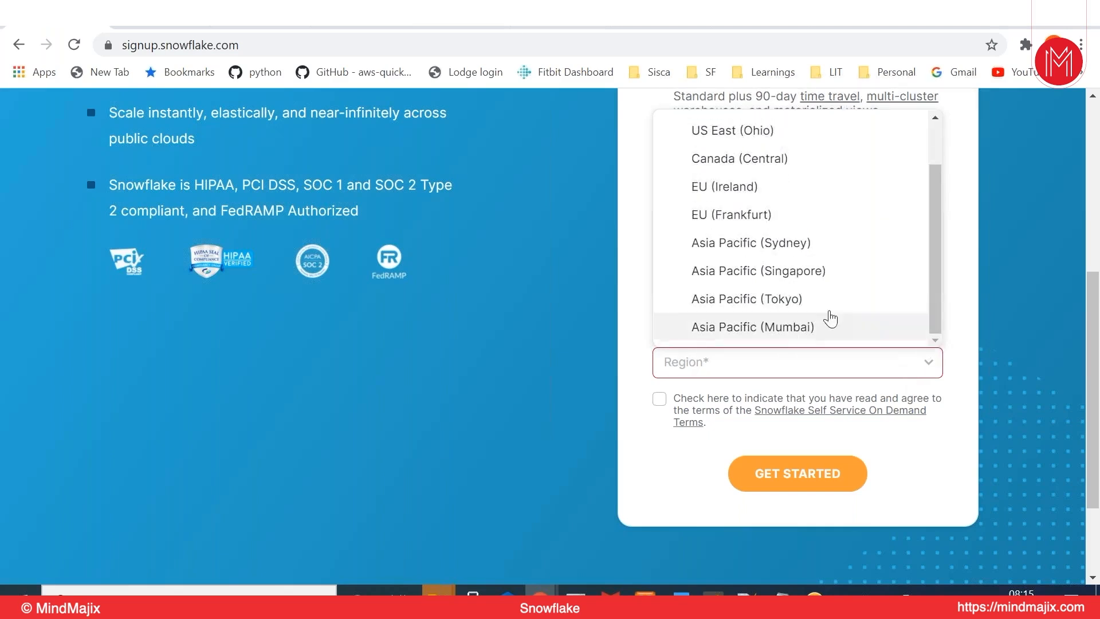
left_click(768, 326)
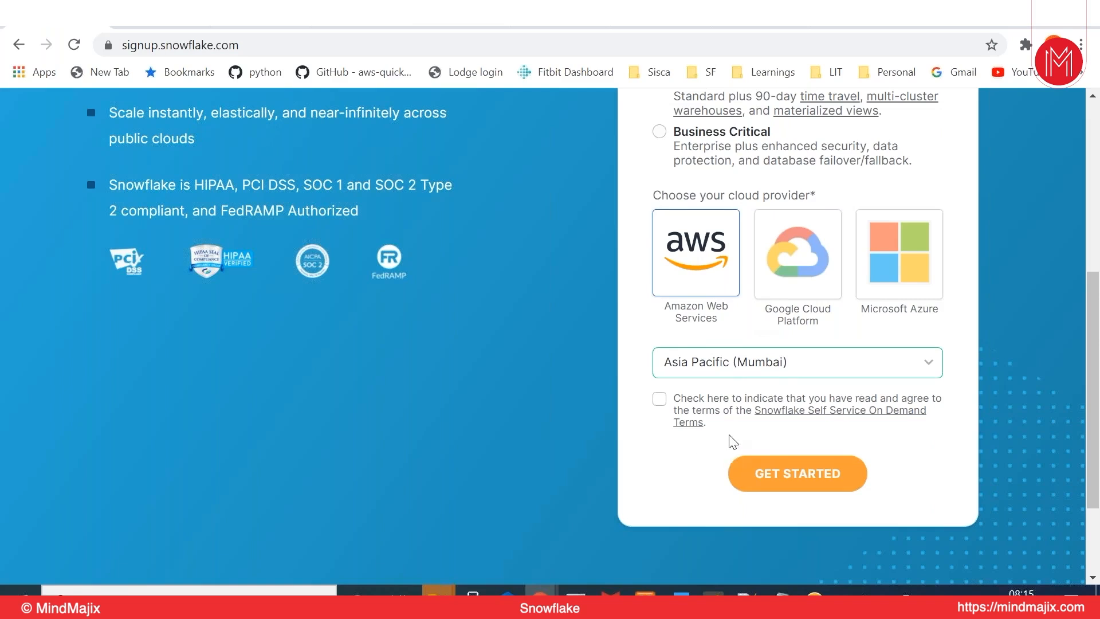
- Agree to the Snowflake Self Service On Demand Terms and submit the trial sign-up form
left_click(660, 407)
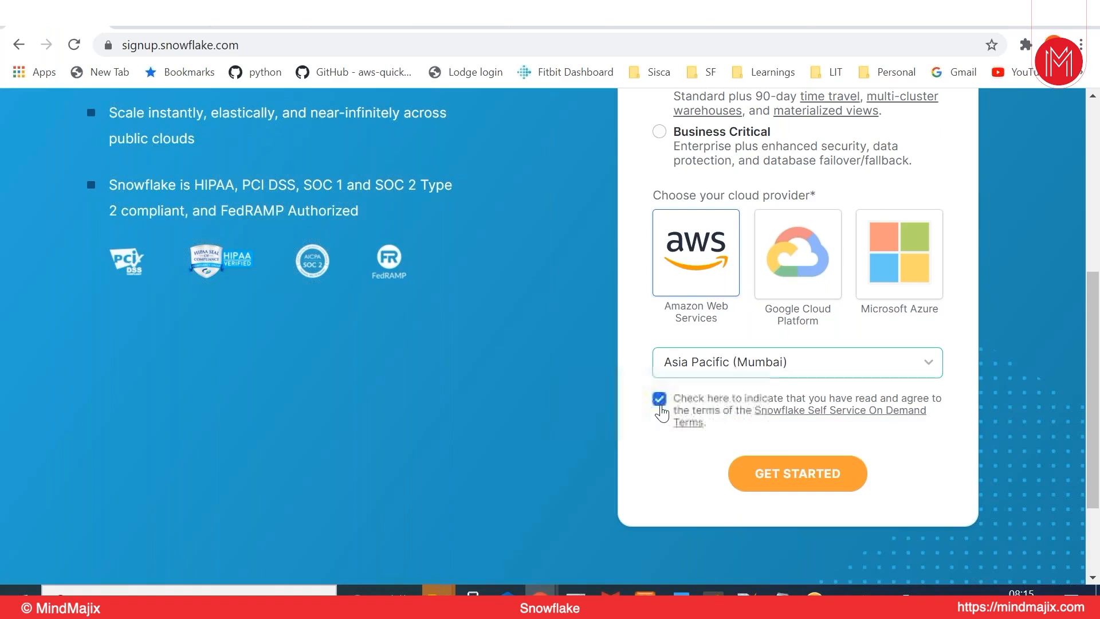
left_click(796, 477)
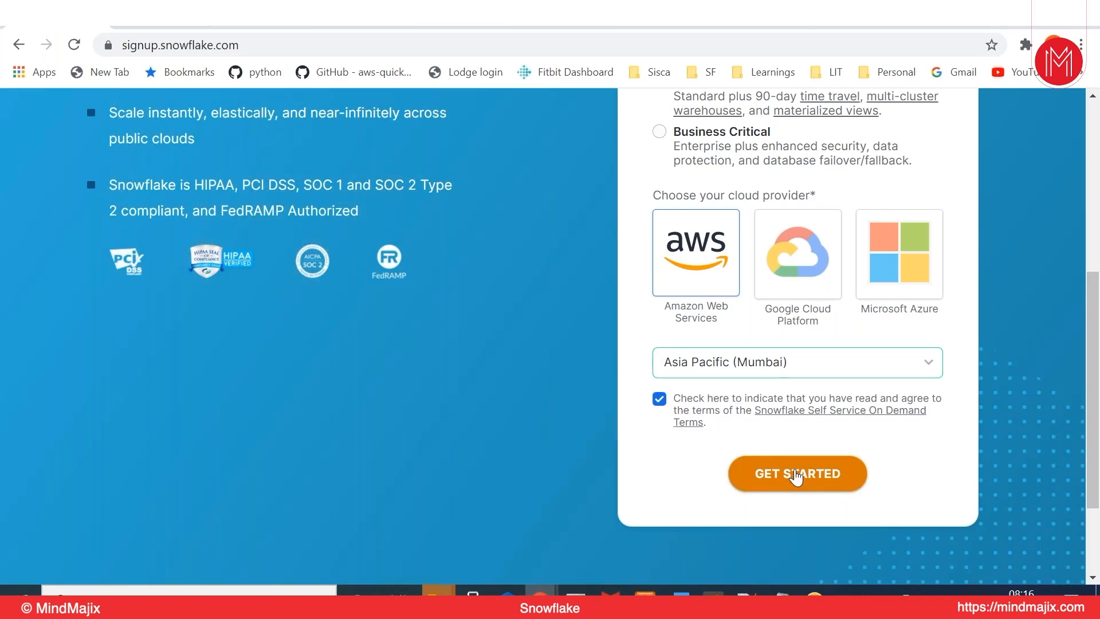
left_click(776, 483)
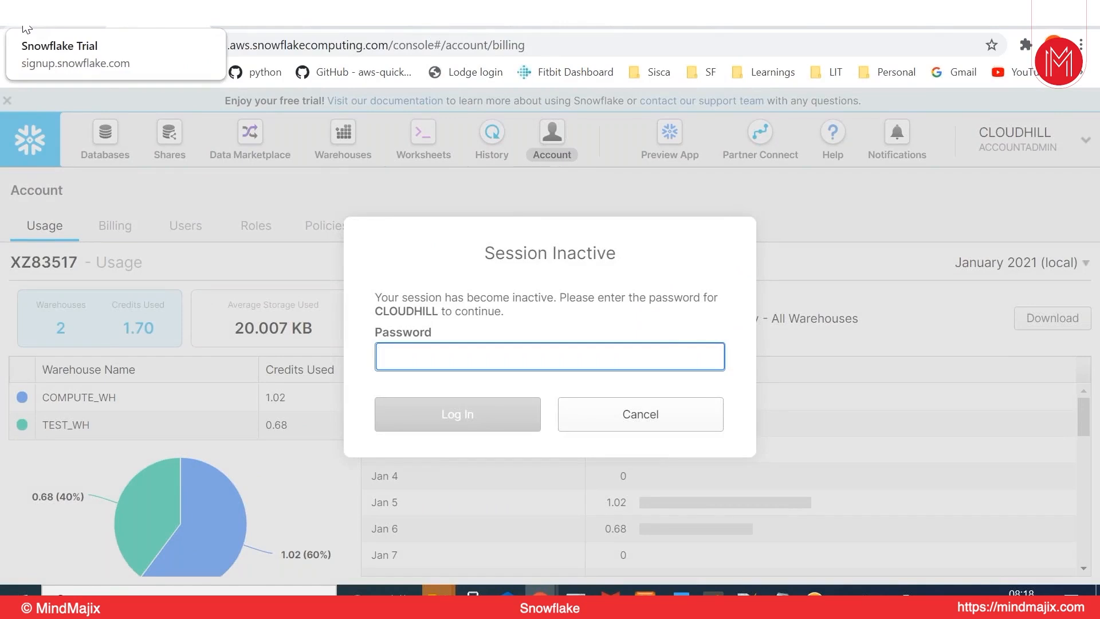
- Enter the account password and log back in to the existing Snowflake console
type("*************")
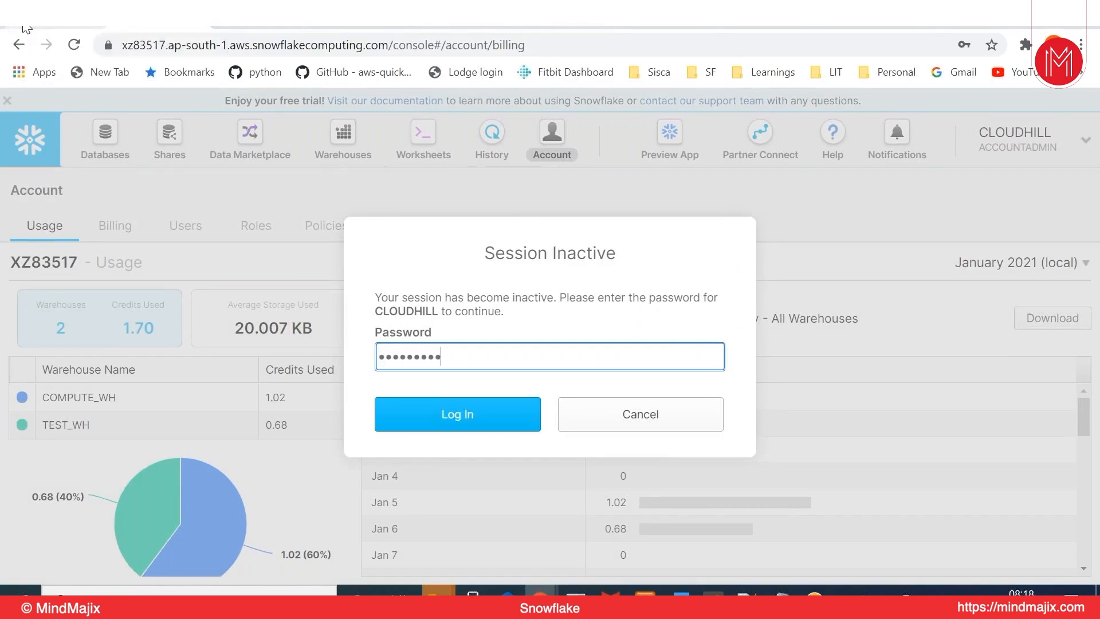
key("Return")
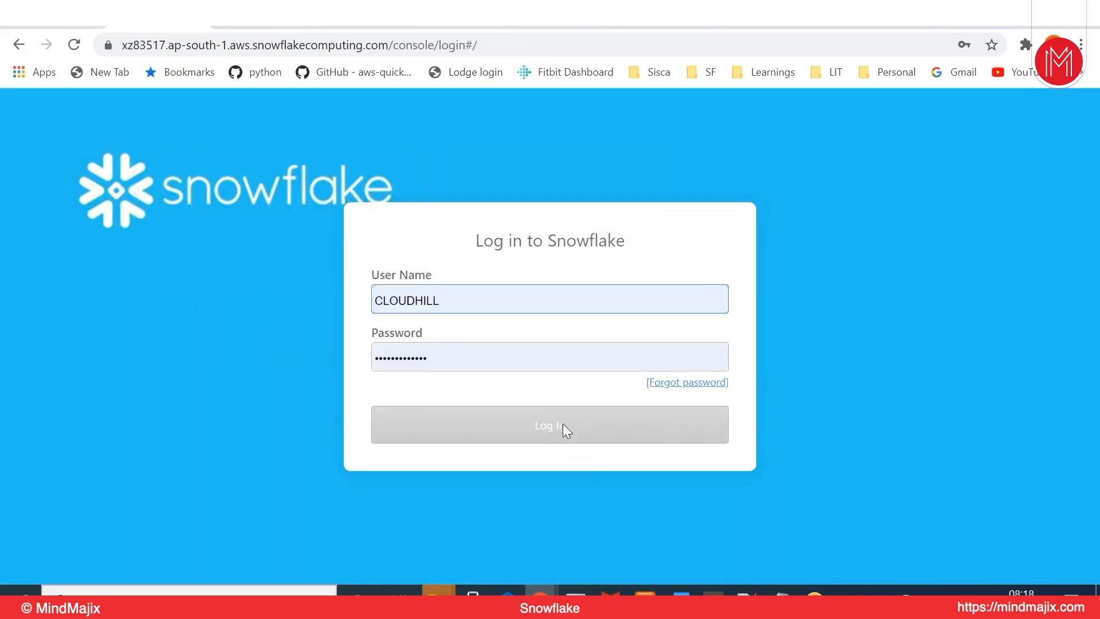
left_click(563, 428)
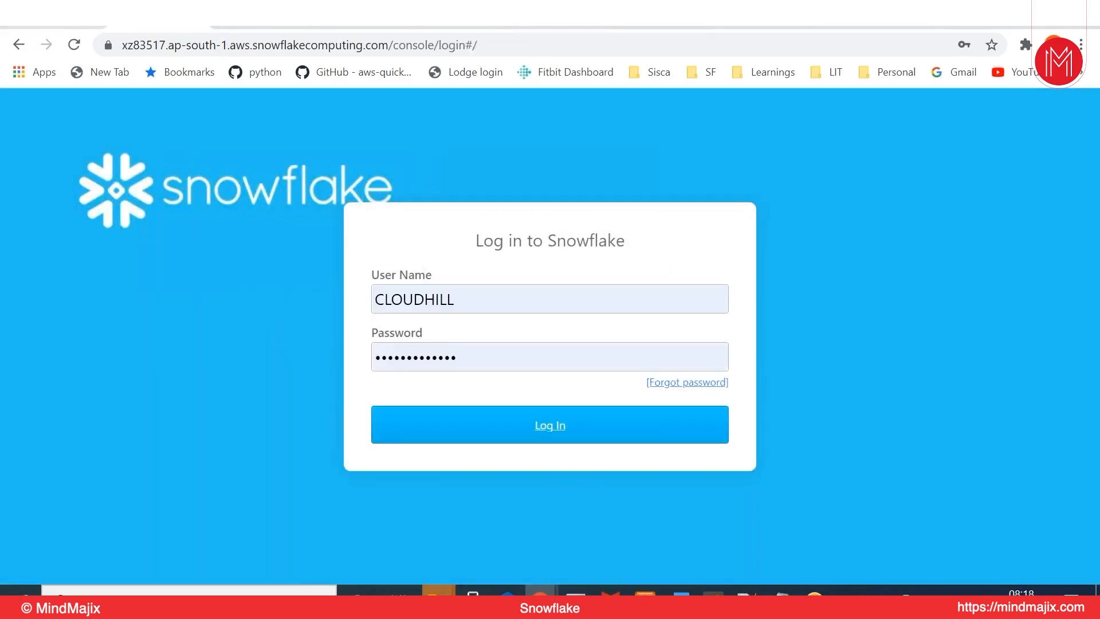
left_click(562, 427)
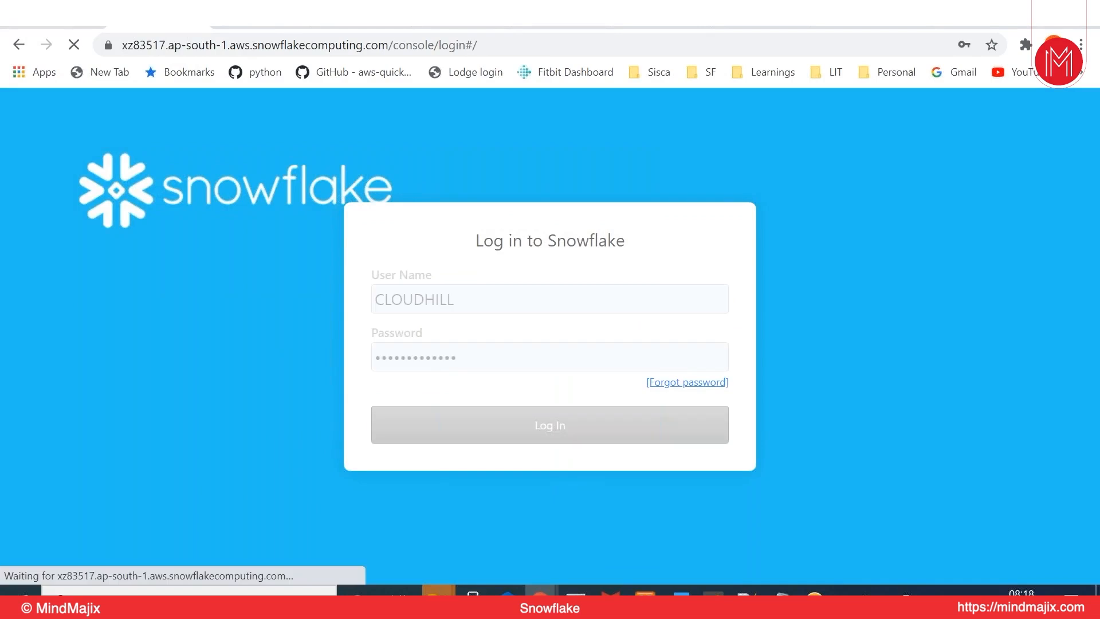
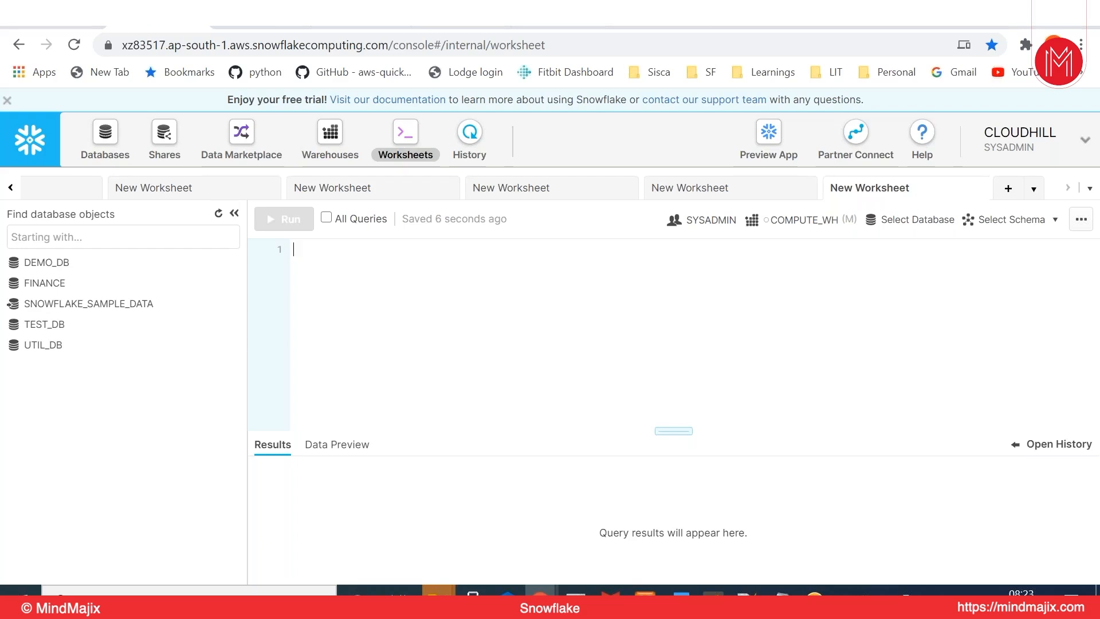
- Review the account's list of databases, then return to the worksheet and expand UTIL_DB to view its schemas
left_click(106, 143)
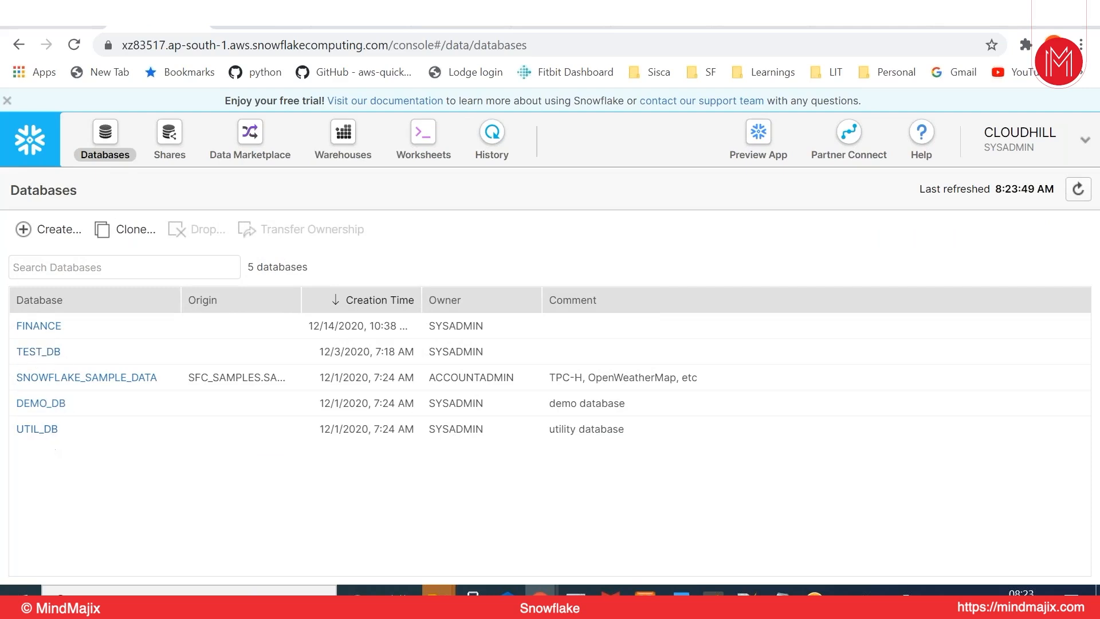
left_click(426, 153)
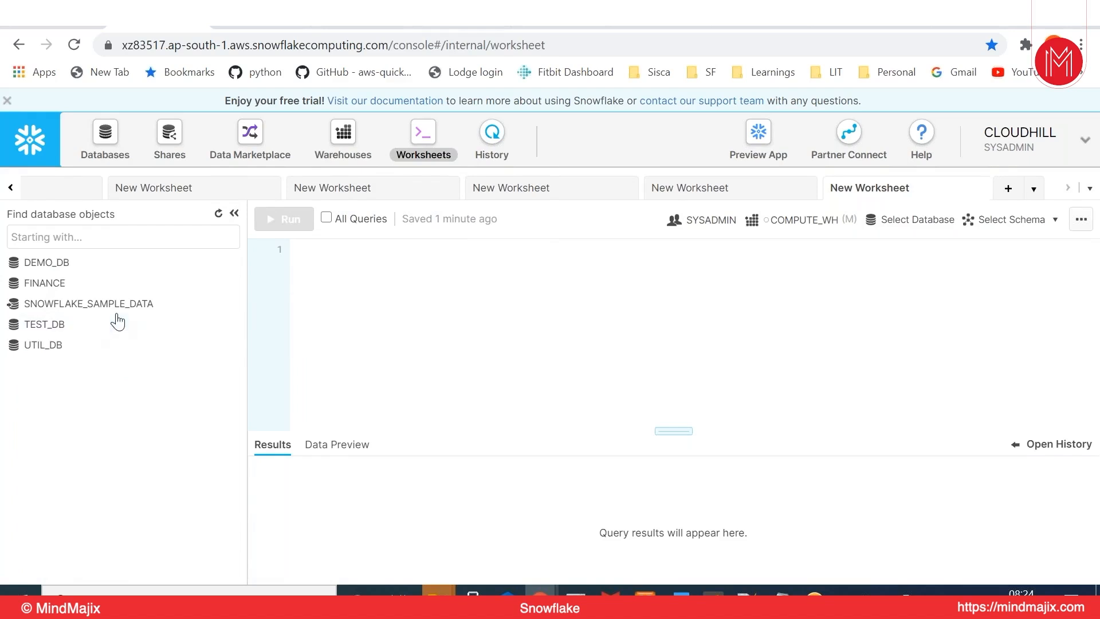
mouse_move(121, 312)
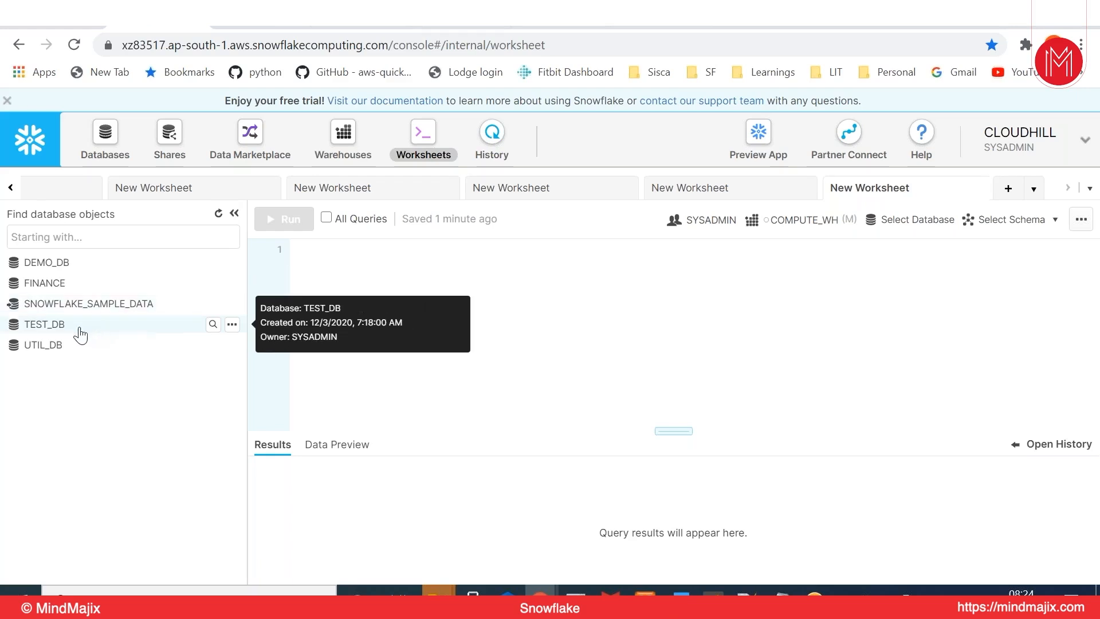
mouse_move(39, 345)
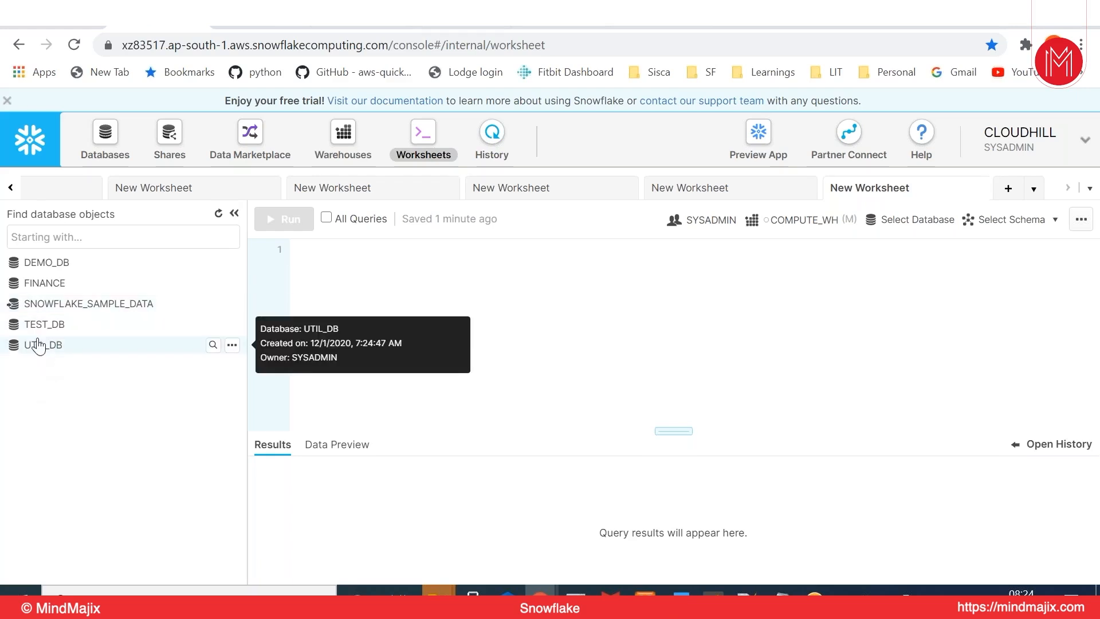
left_click(38, 345)
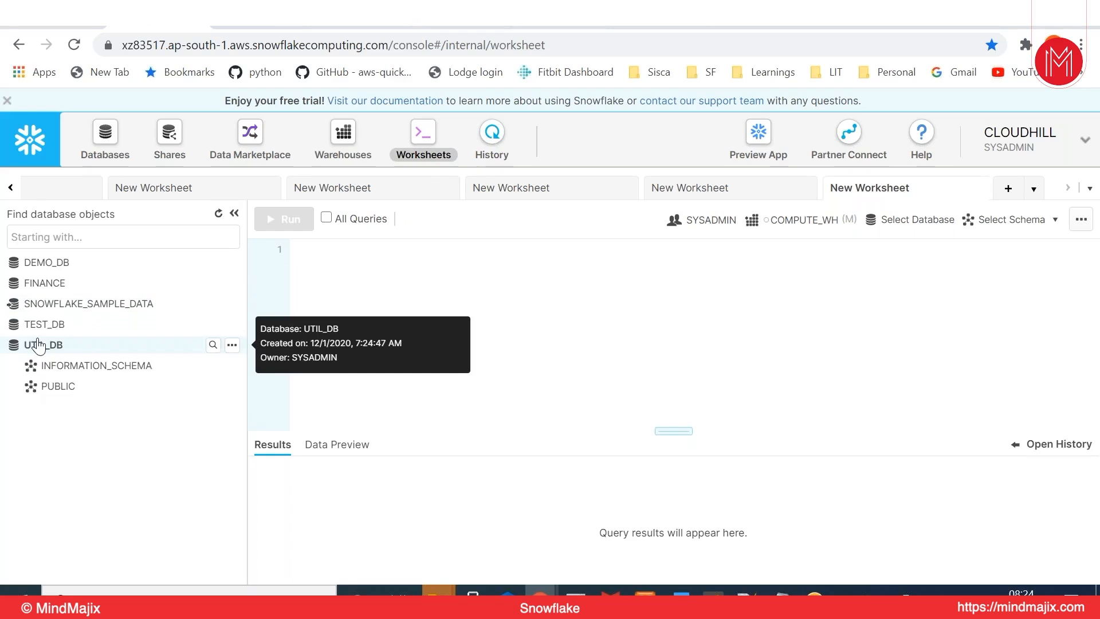
- Collapse UTIL_DB in the worksheet's object browser and expand SNOWFLAKE_SAMPLE_DATA to examine its schemas
left_click(39, 346)
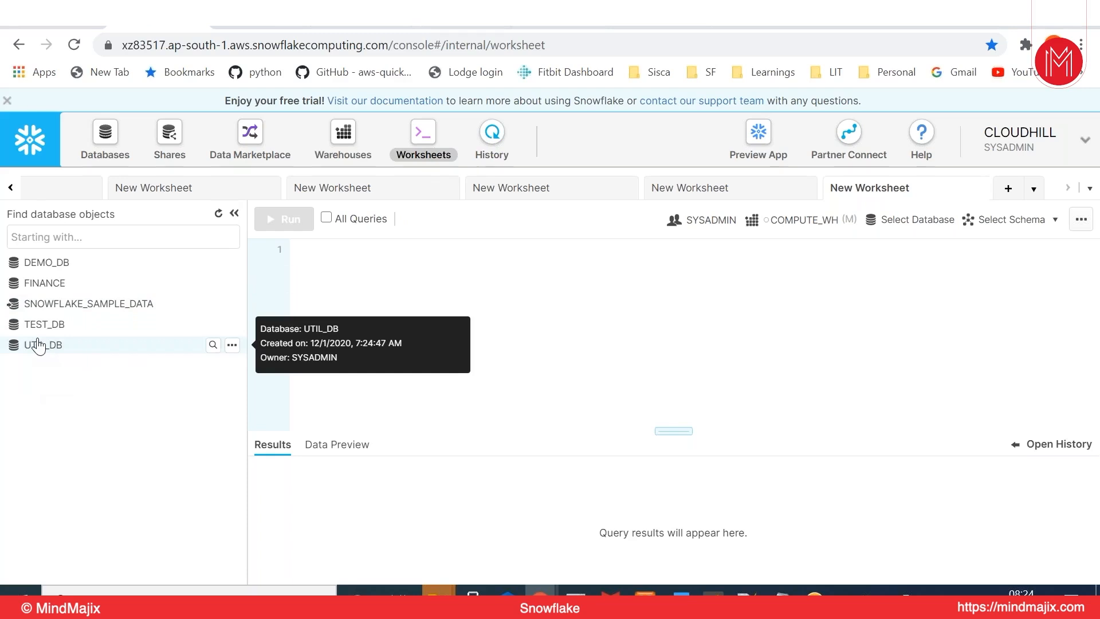
left_click(49, 264)
left_click(48, 264)
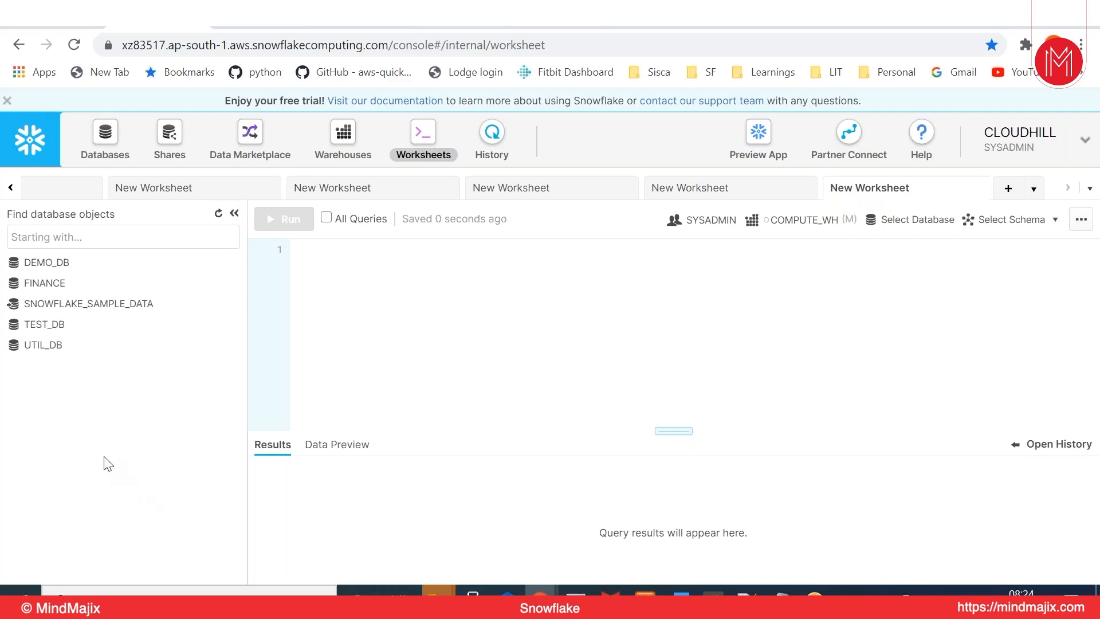
mouse_move(81, 274)
mouse_move(7, 311)
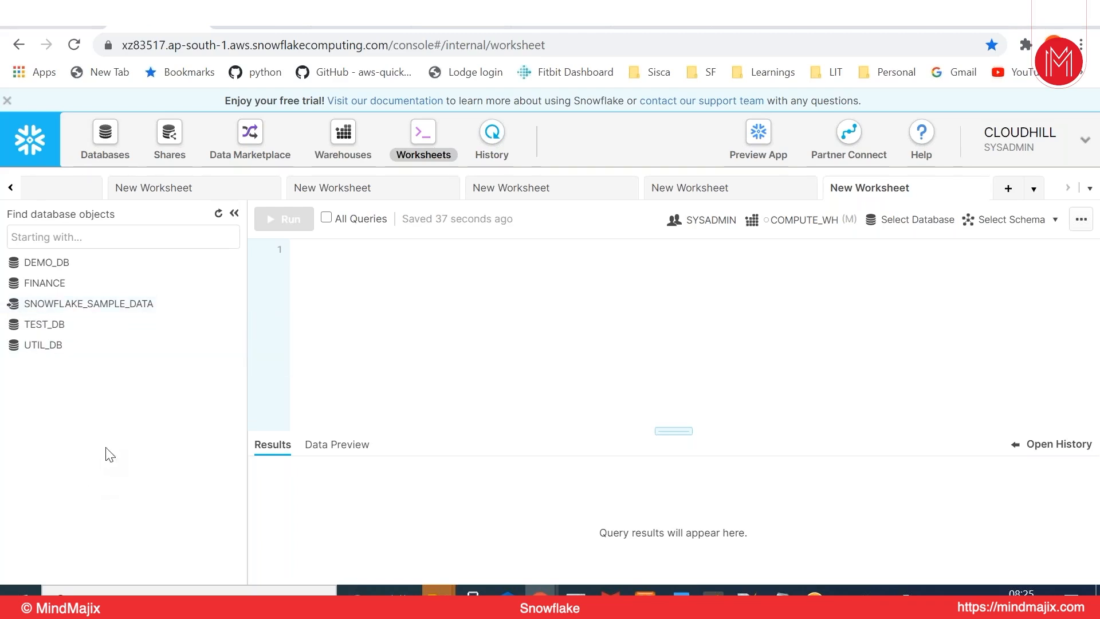
left_click(40, 305)
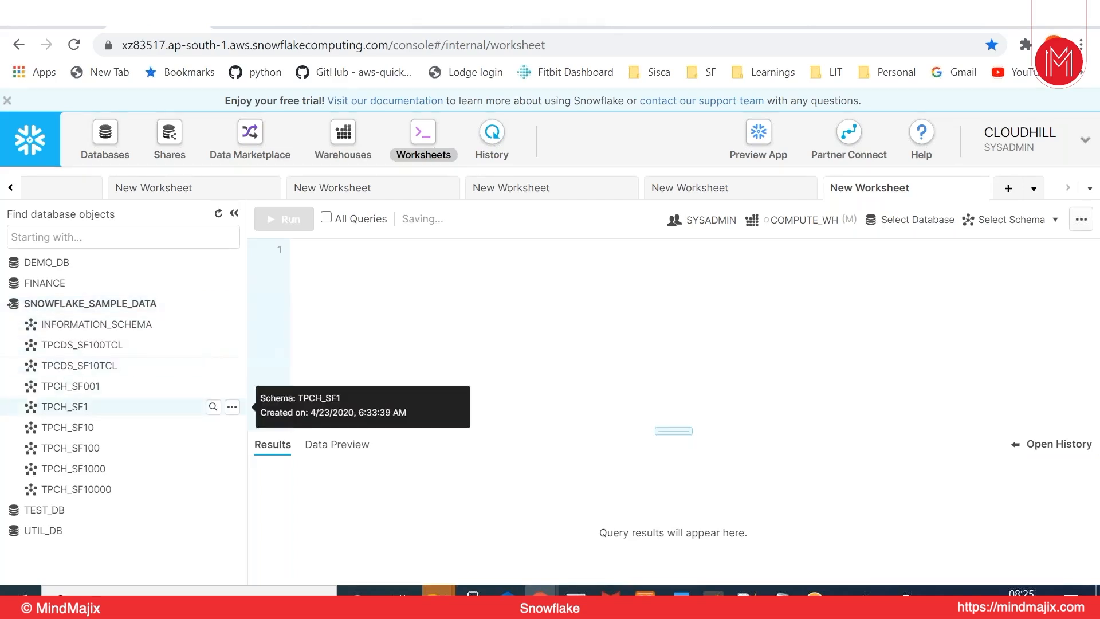
mouse_move(72, 429)
mouse_move(74, 489)
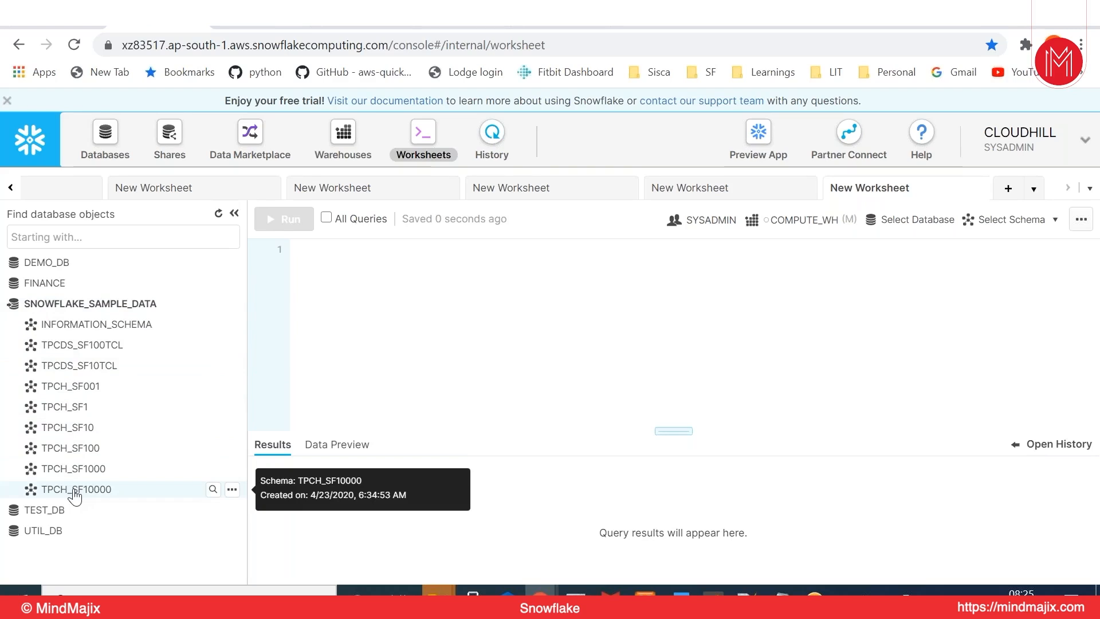
- Expand the TPCH_SF10000 schema, inspect the row counts and sizes of its tables, and collapse it again
left_click(75, 492)
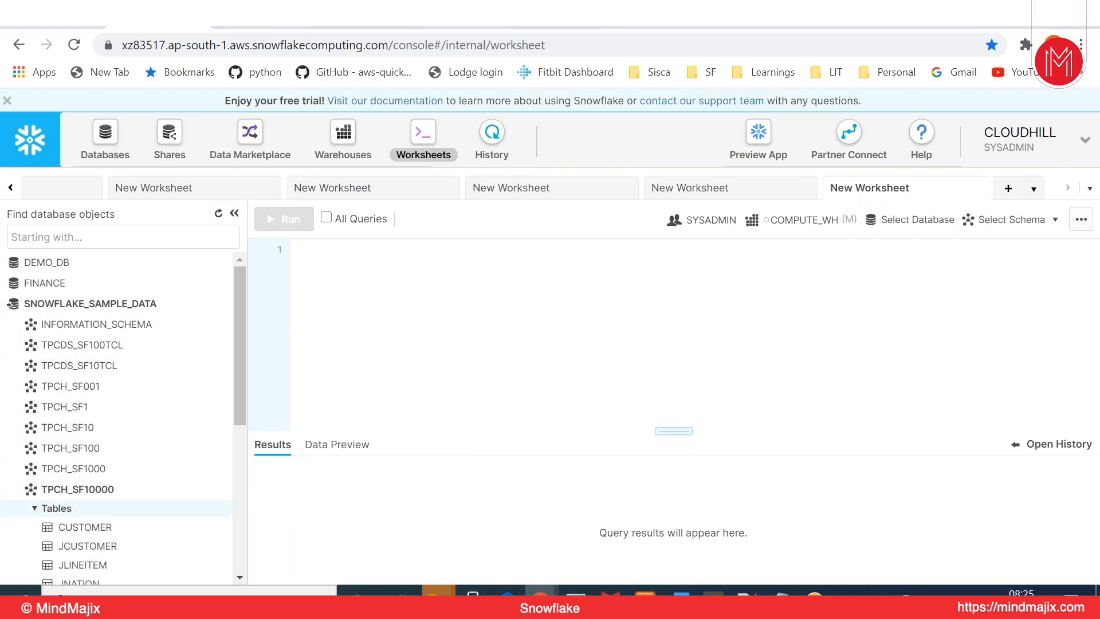
left_click_drag(240, 575, 241, 576)
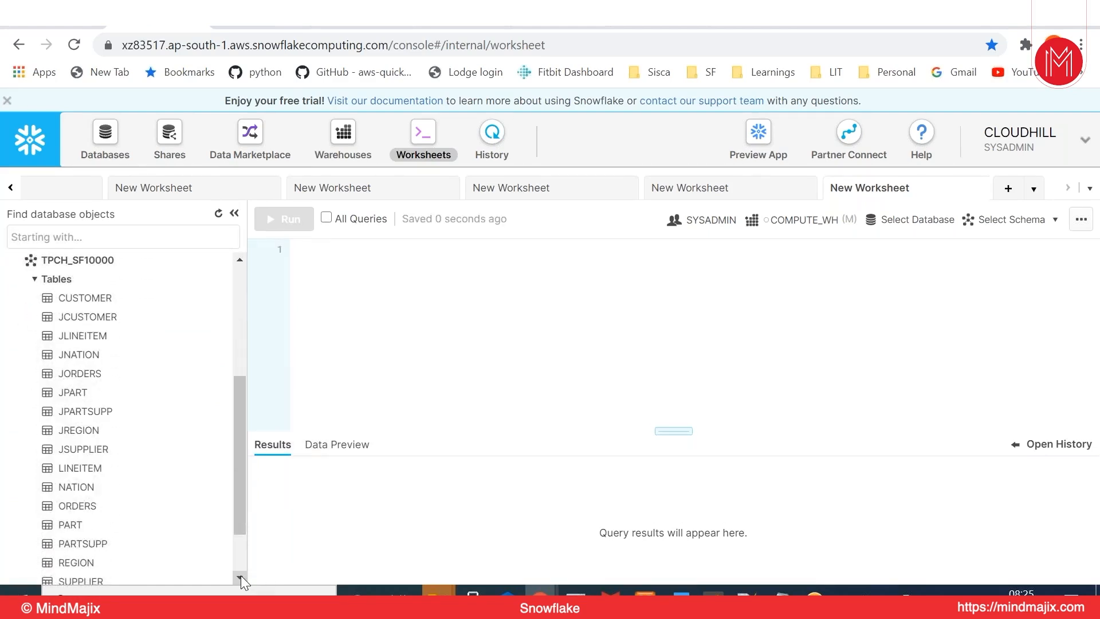
mouse_move(117, 320)
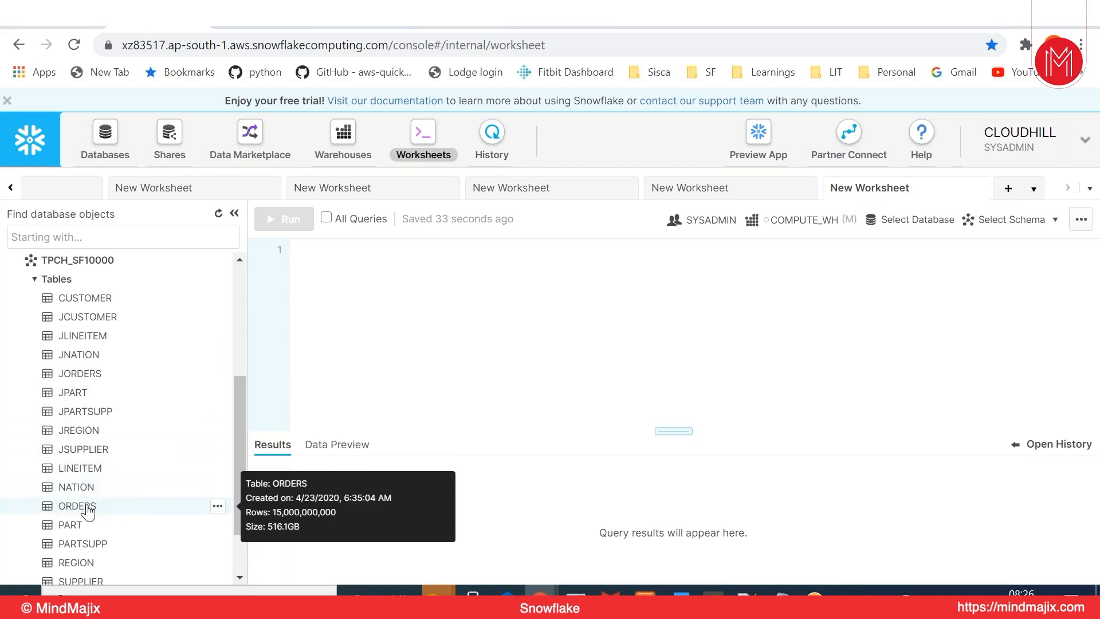
left_click(240, 577)
scroll(241, 573, "down", 2)
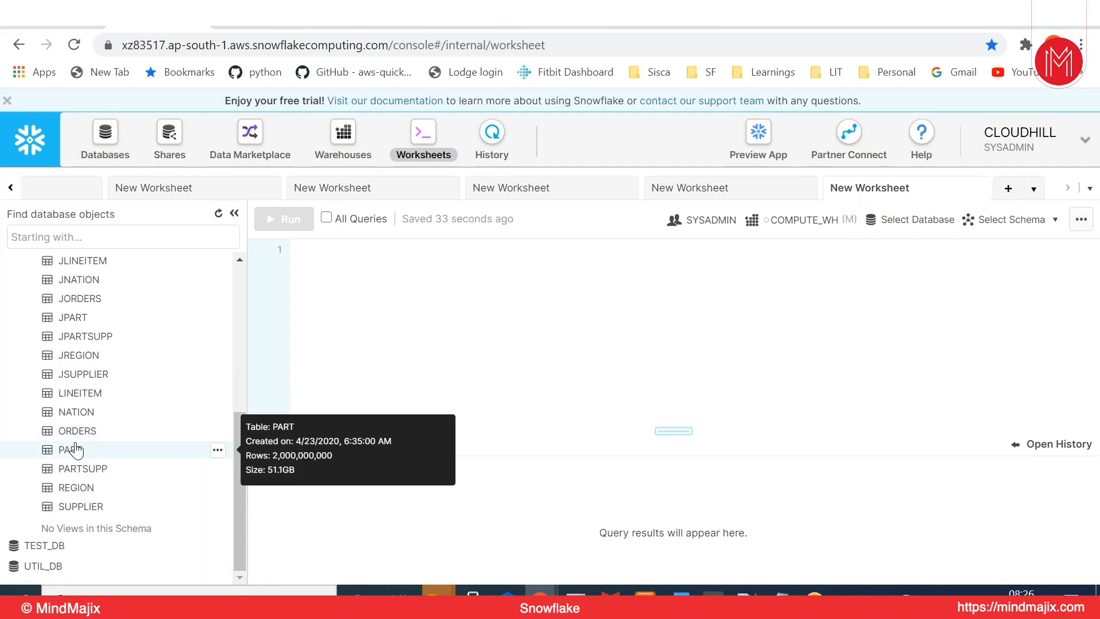
mouse_move(82, 473)
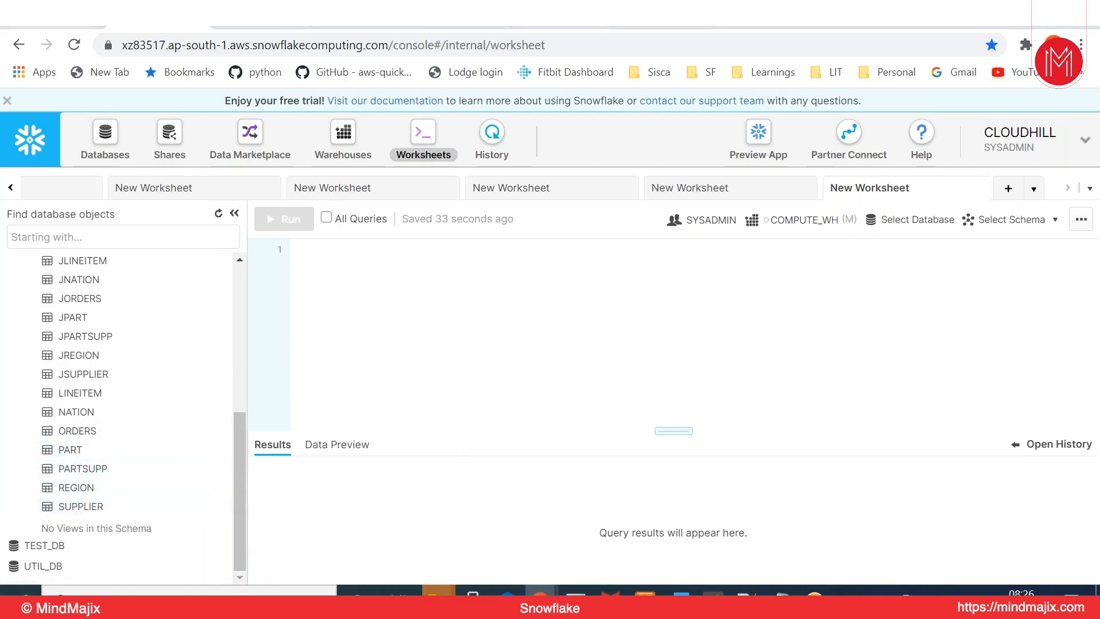
left_click(238, 259)
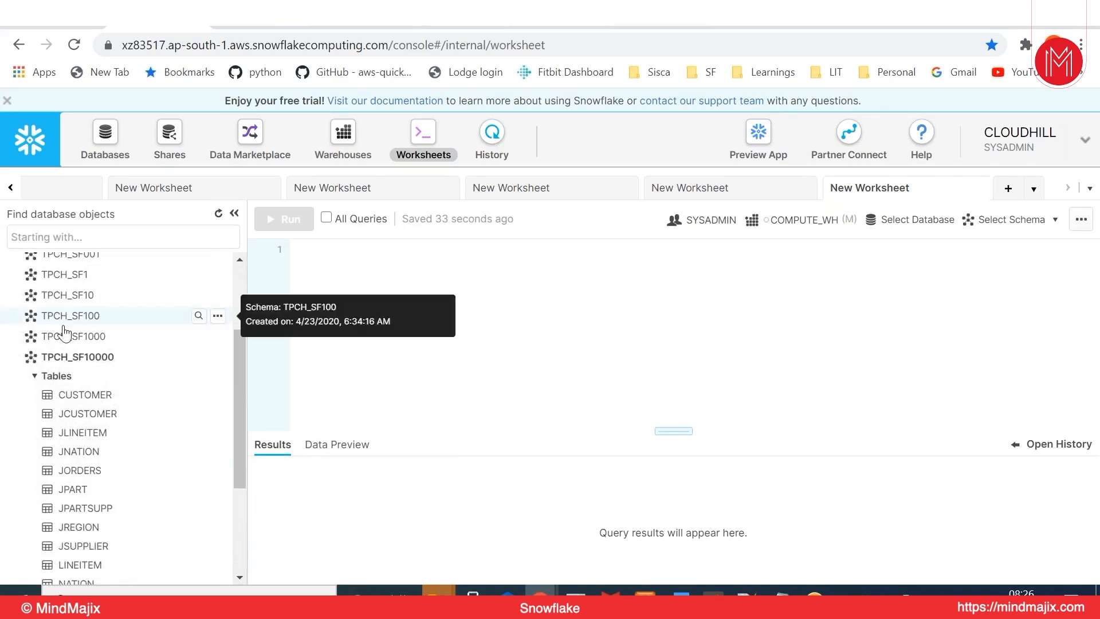
mouse_move(49, 359)
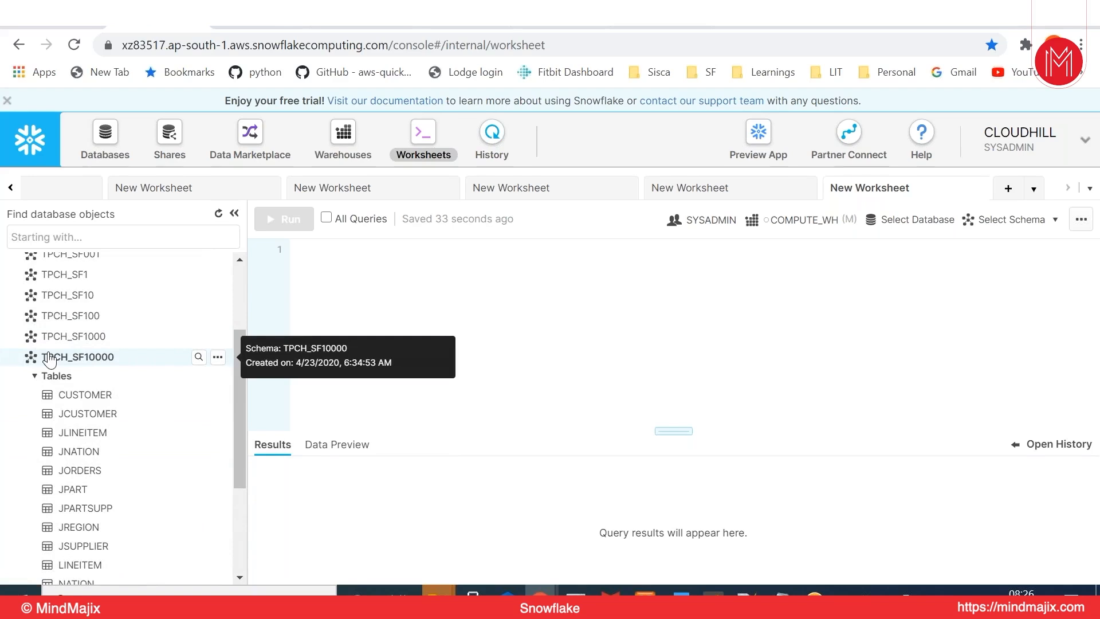
left_click(50, 357)
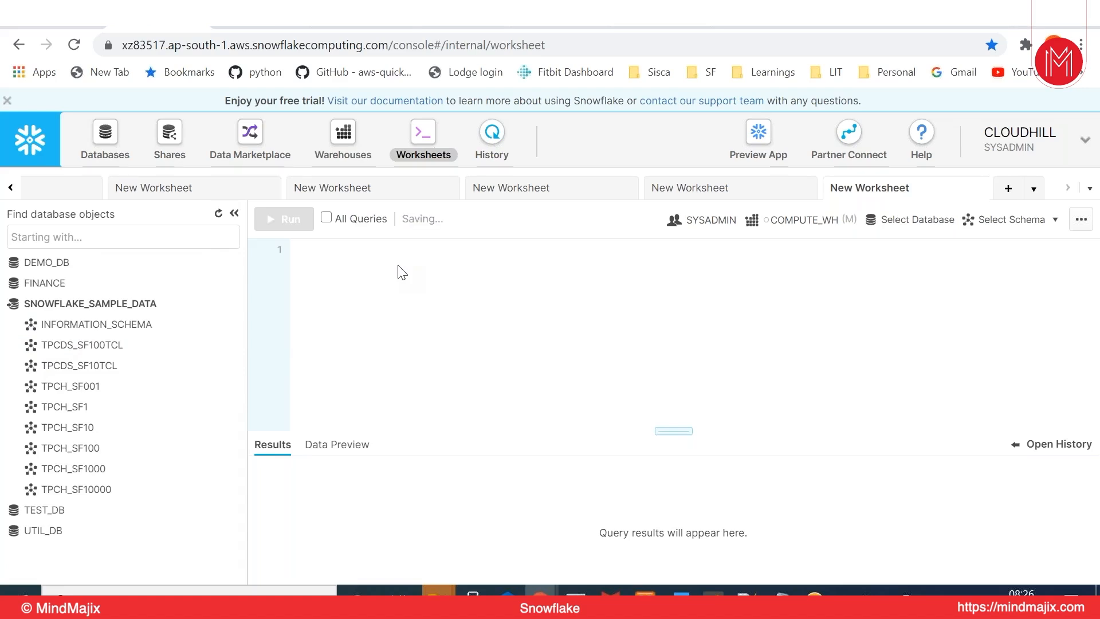
- Inspect the tables in the TPCH_SF001 schema, then collapse that schema and the SNOWFLAKE_SAMPLE_DATA database
mouse_move(46, 308)
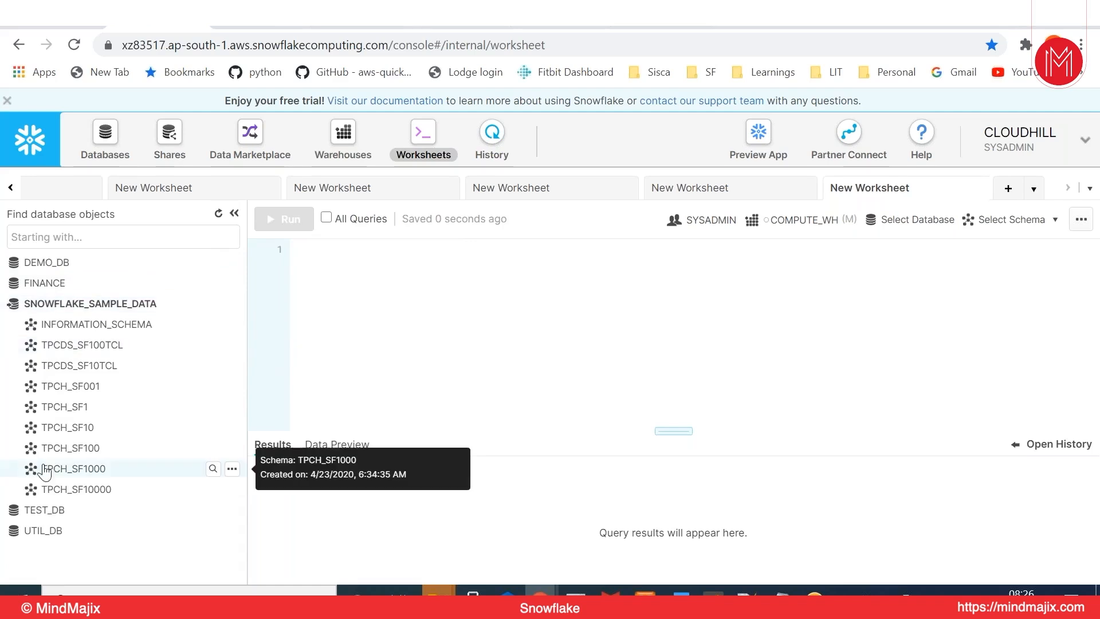
left_click(67, 390)
mouse_move(73, 430)
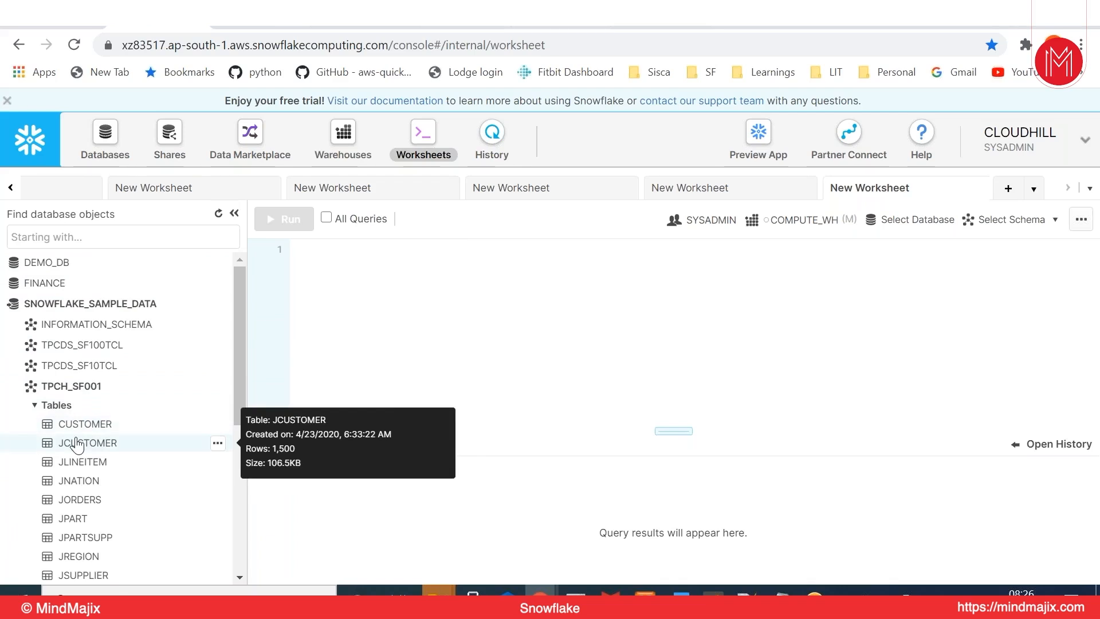
left_click(78, 394)
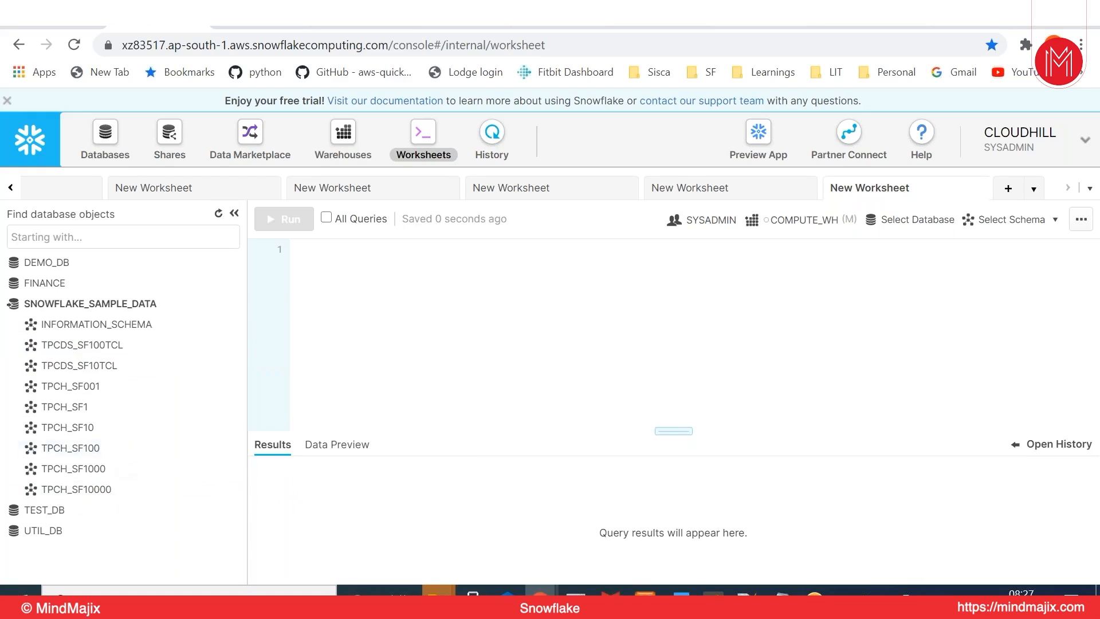
left_click(66, 309)
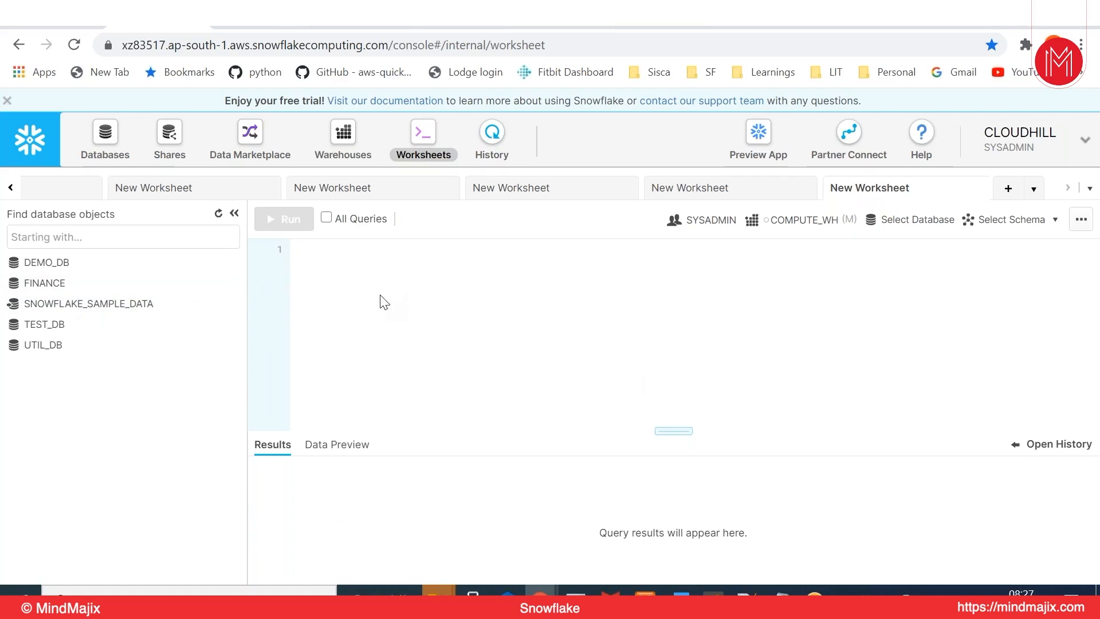
- Open the FINANCE database from the account's database list and review its tables, views and schemas
left_click(103, 145)
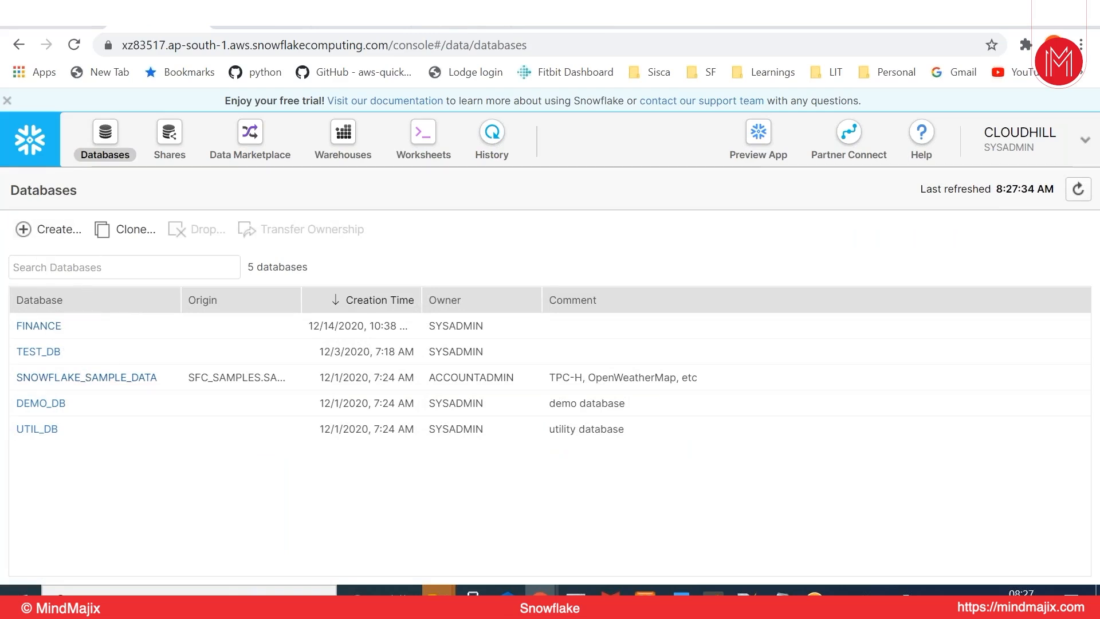
left_click(36, 326)
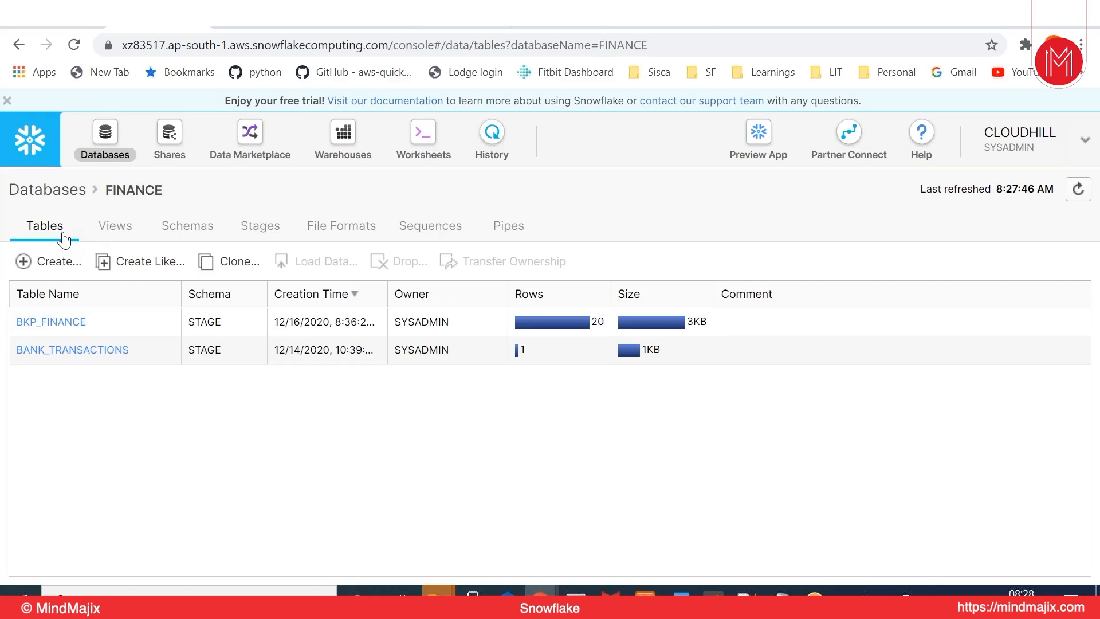
left_click(116, 229)
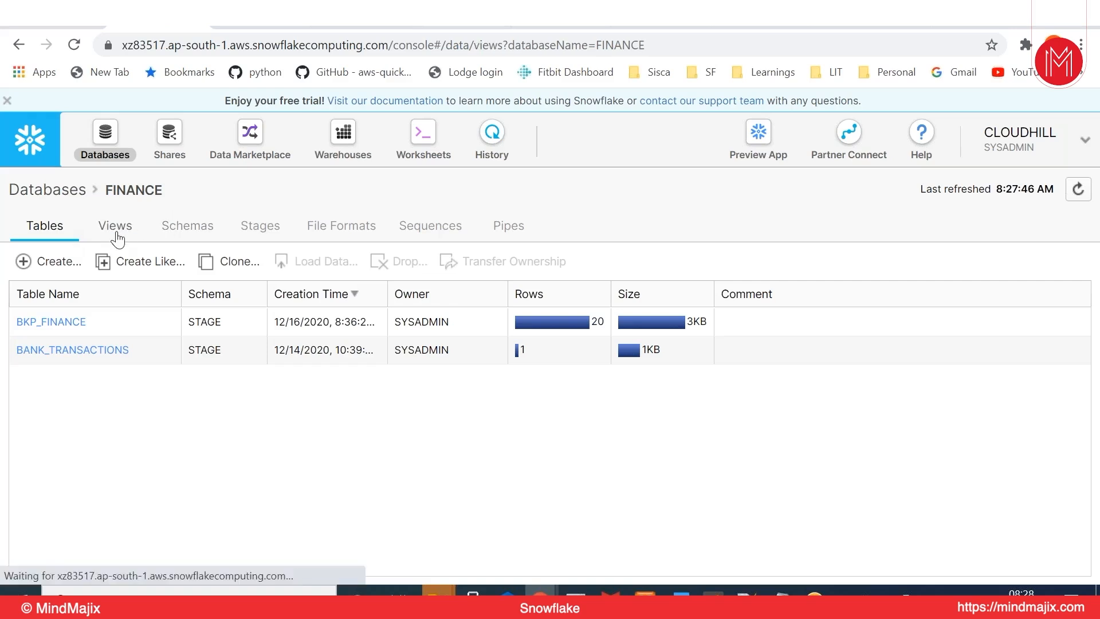
left_click(60, 229)
left_click(166, 234)
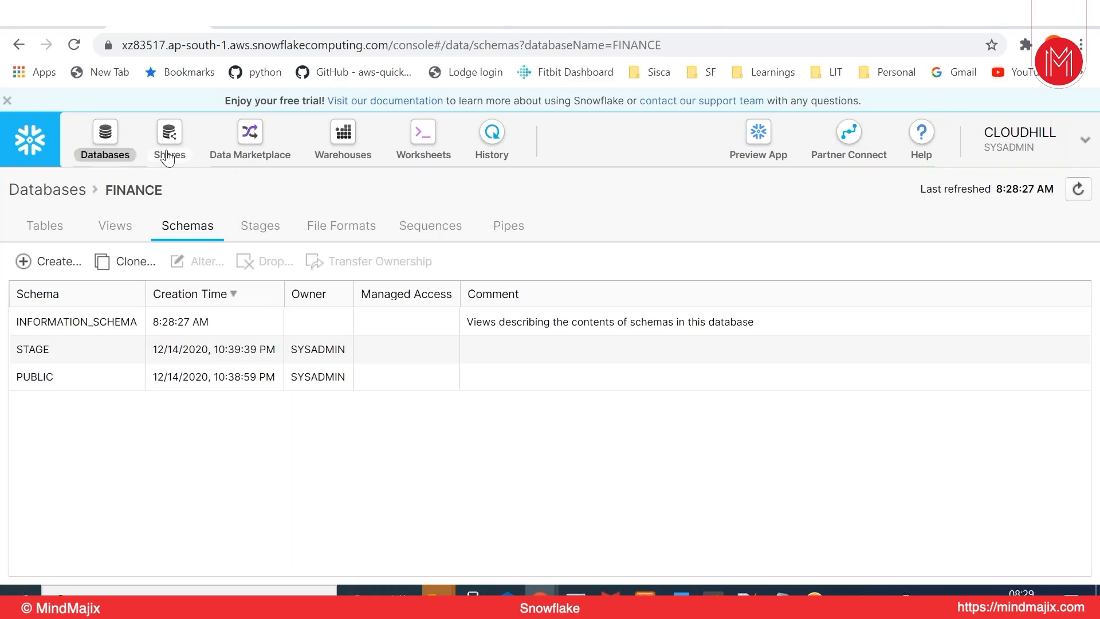
- View the data sharing page and the Data Marketplace page
left_click(167, 155)
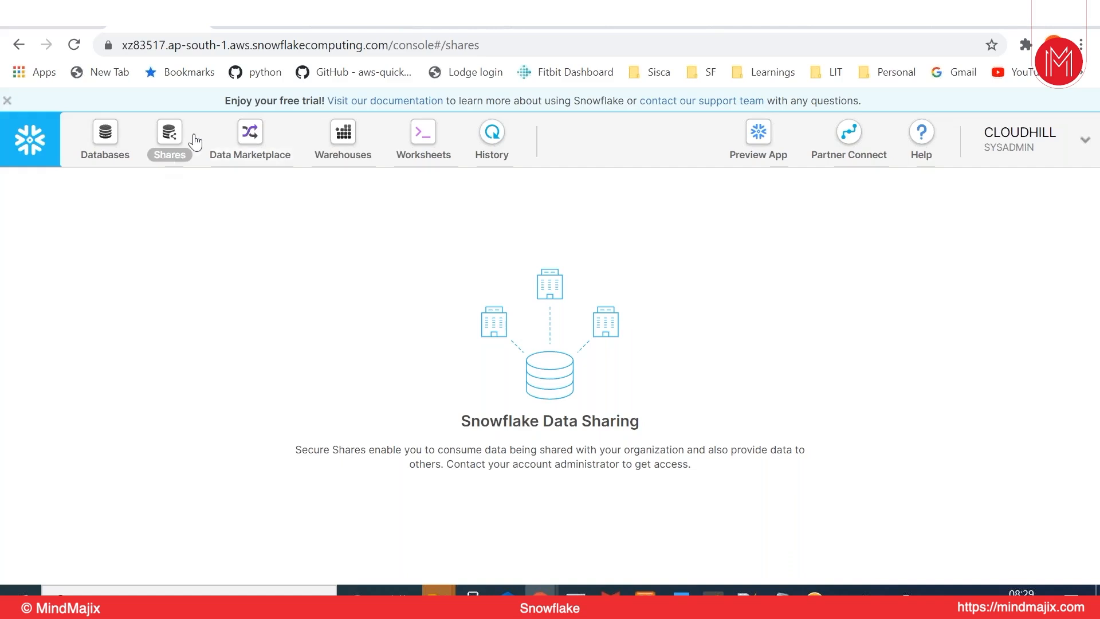
left_click(244, 145)
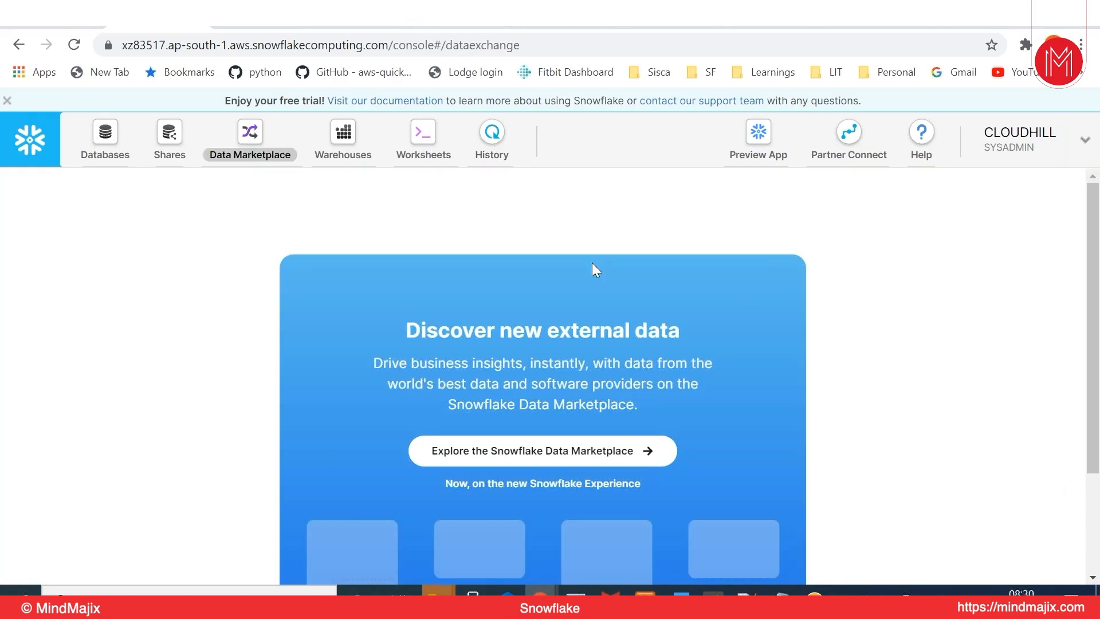
- Open the Create Warehouse form, review the available warehouse sizes, and cancel without creating one
left_click(342, 139)
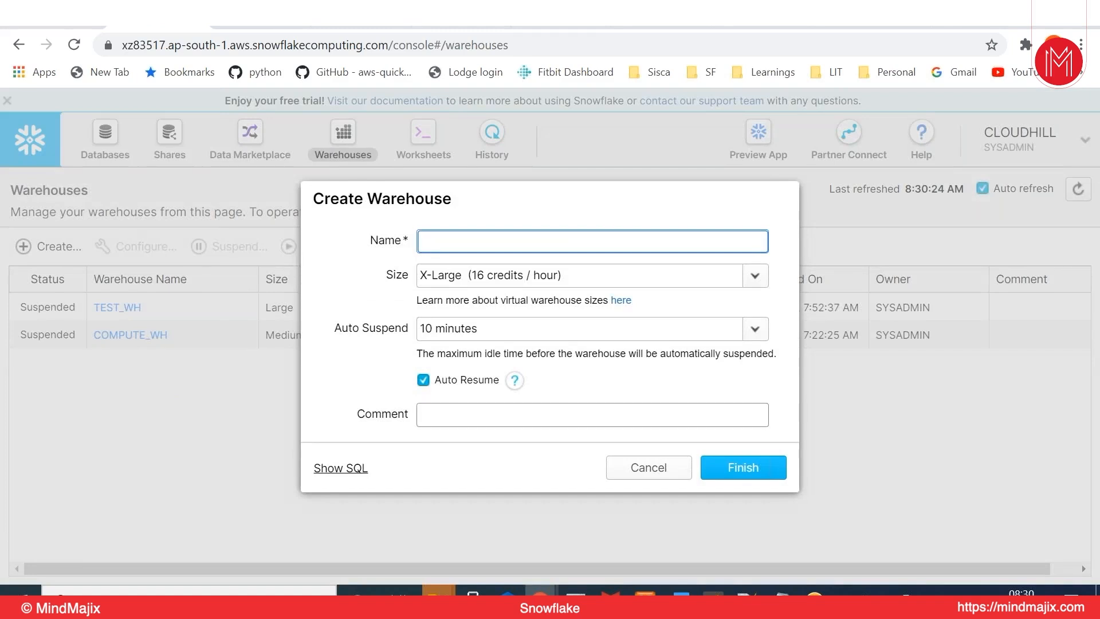
left_click(762, 283)
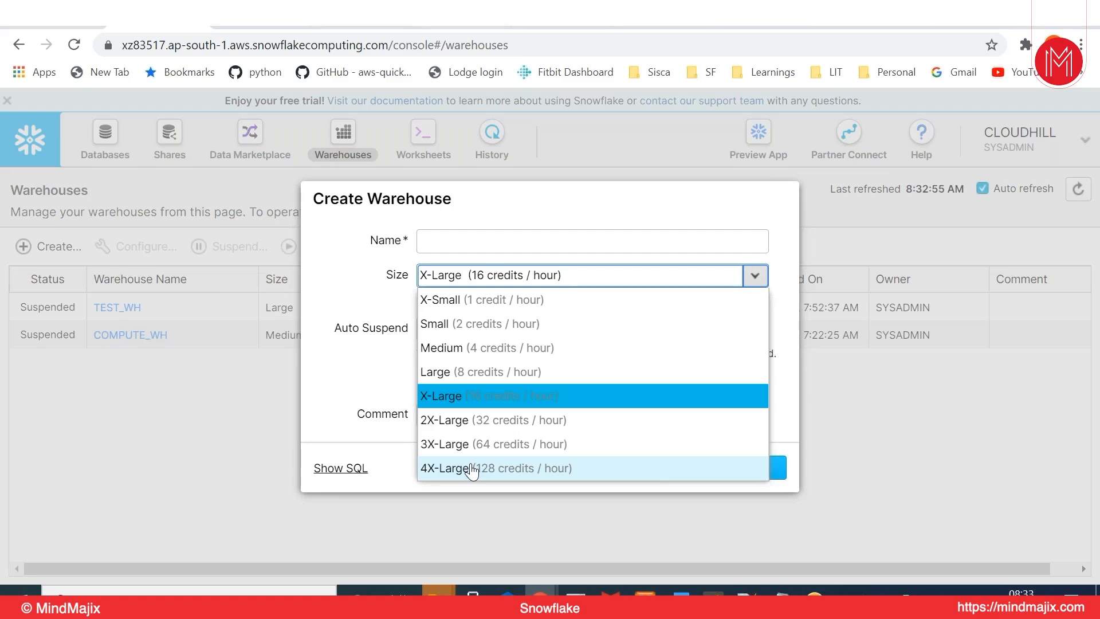
left_click(175, 399)
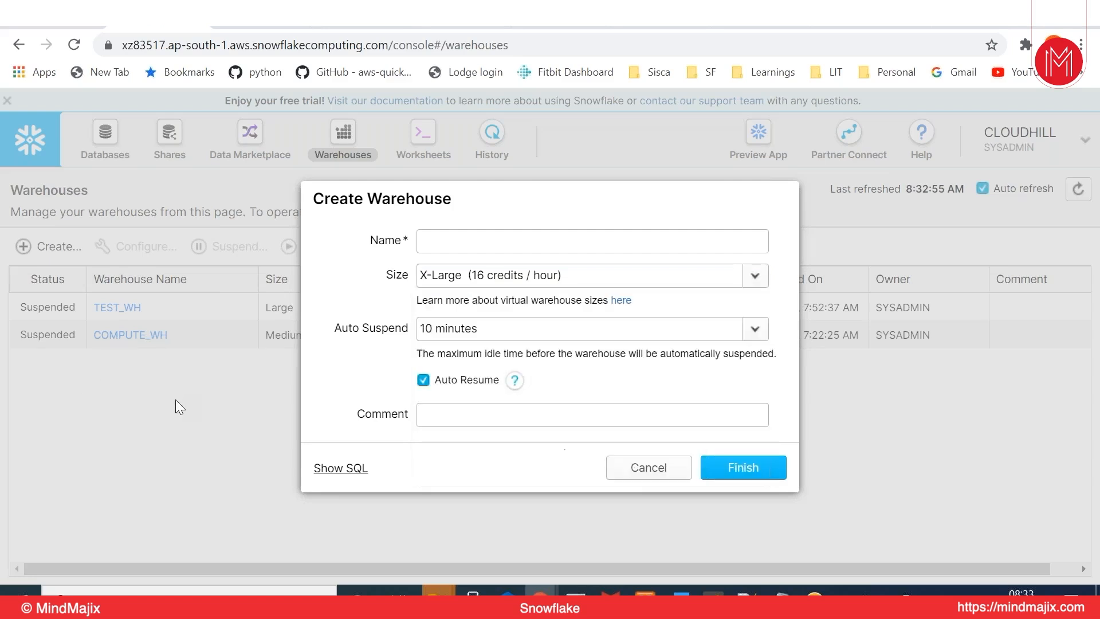
left_click(646, 469)
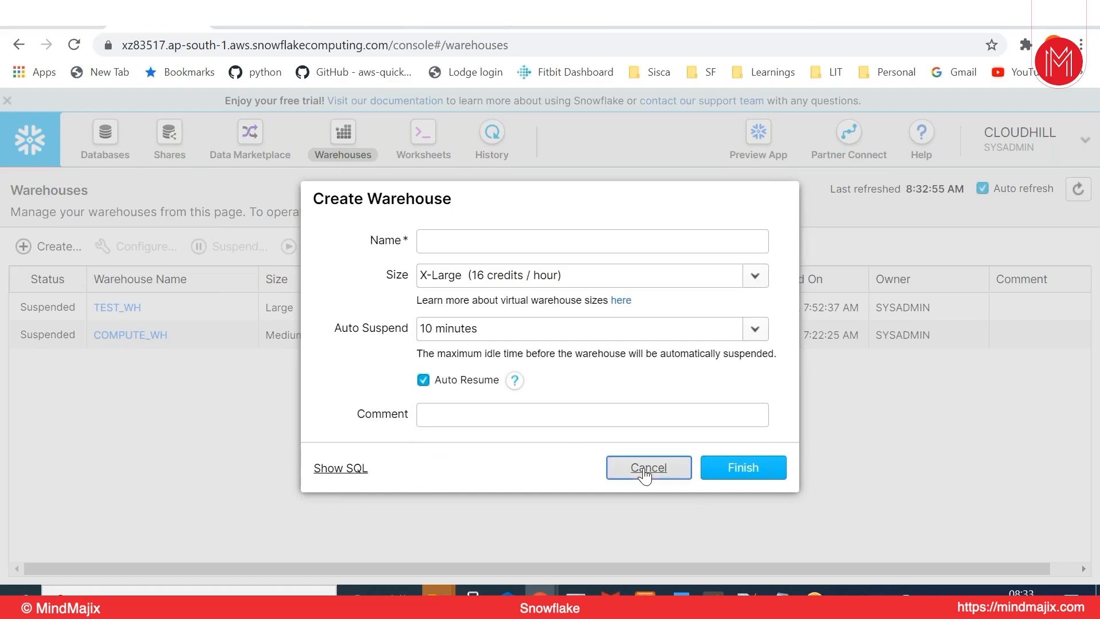
- Return to the empty new worksheet and enter the text "create table" in its SQL editor
left_click(423, 152)
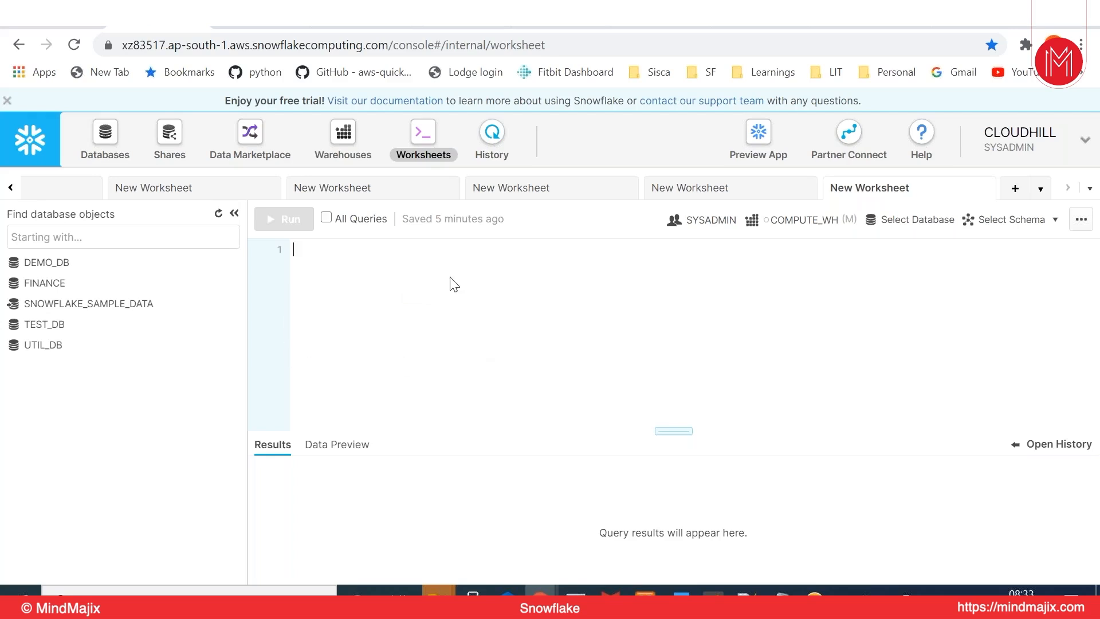
left_click(333, 256)
type("create")
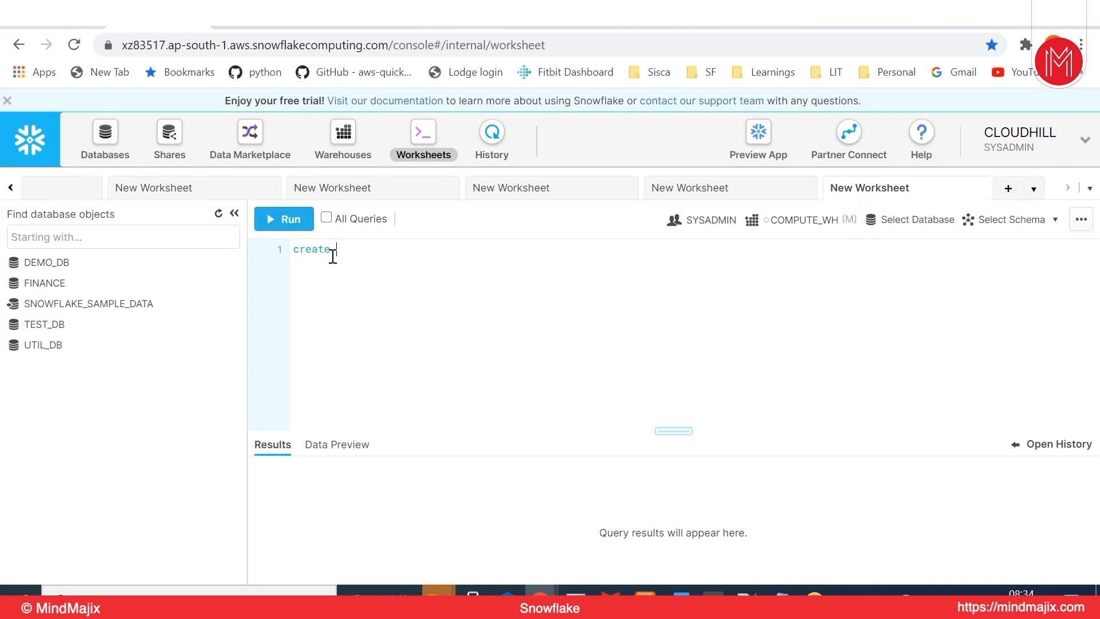
type(" table")
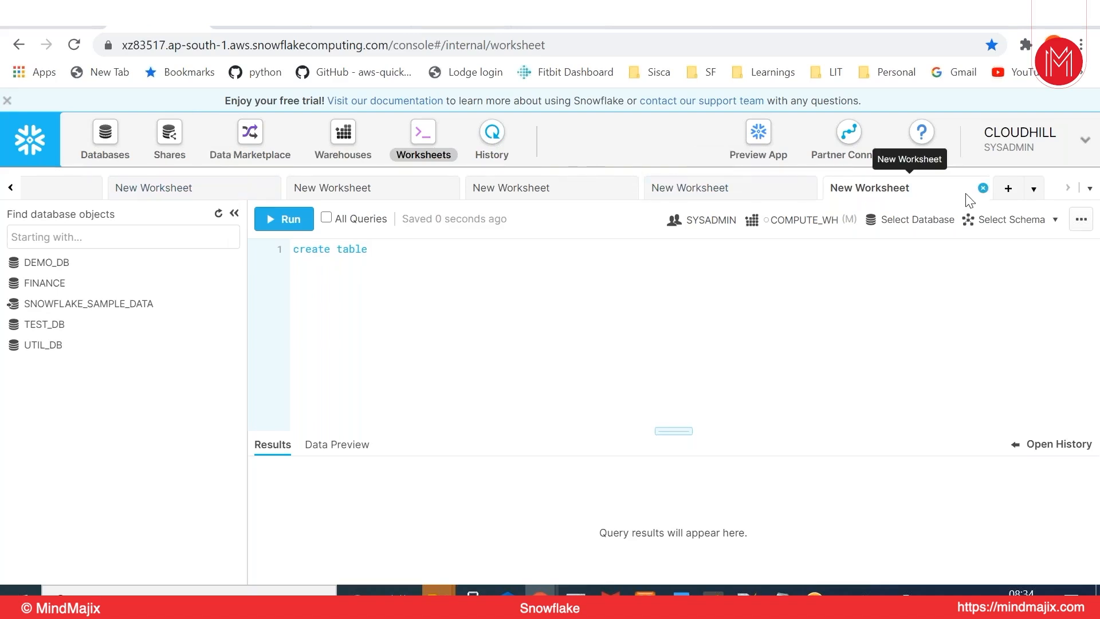
- Look through the saved worksheets dev, stage, azure_SF and GCS_LOAD
double_click(11, 189)
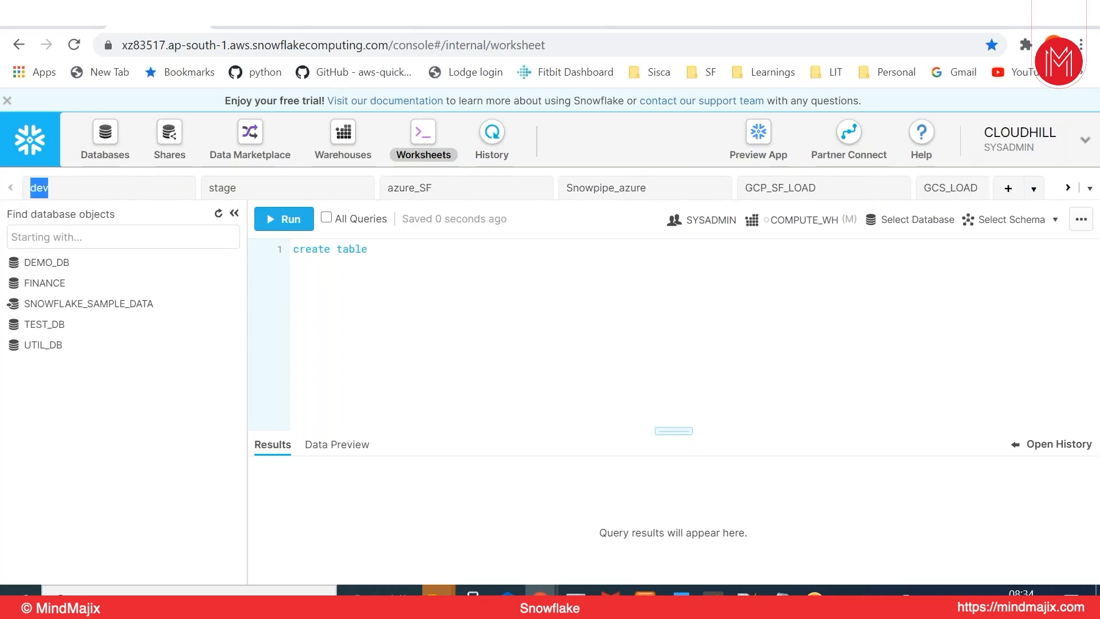
left_click(452, 327)
left_click(71, 194)
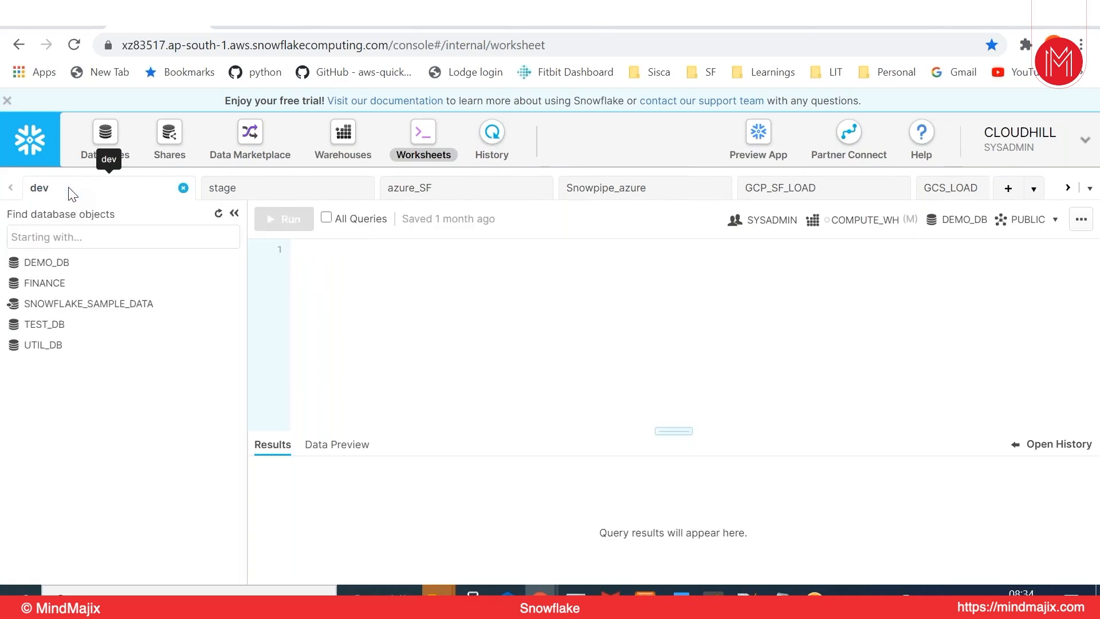
left_click(239, 185)
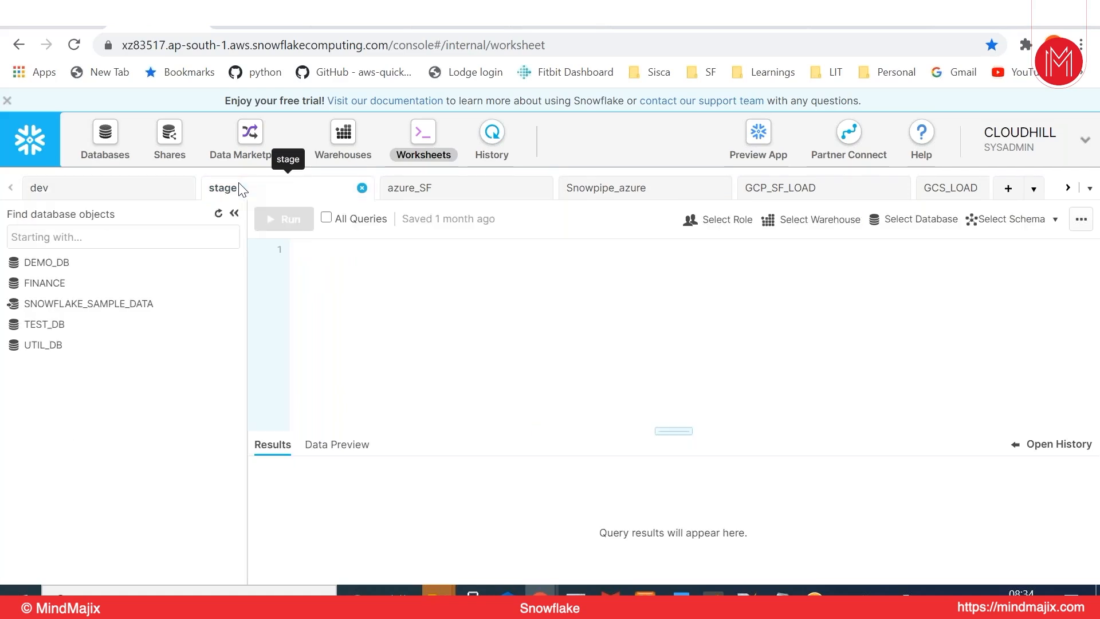
left_click(411, 189)
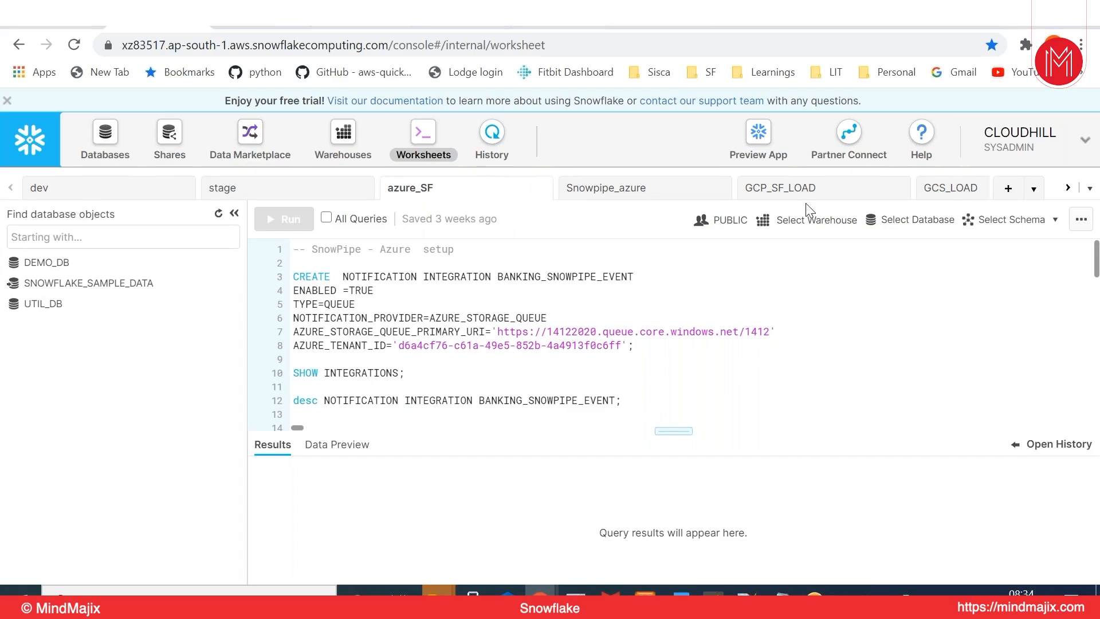
left_click(948, 188)
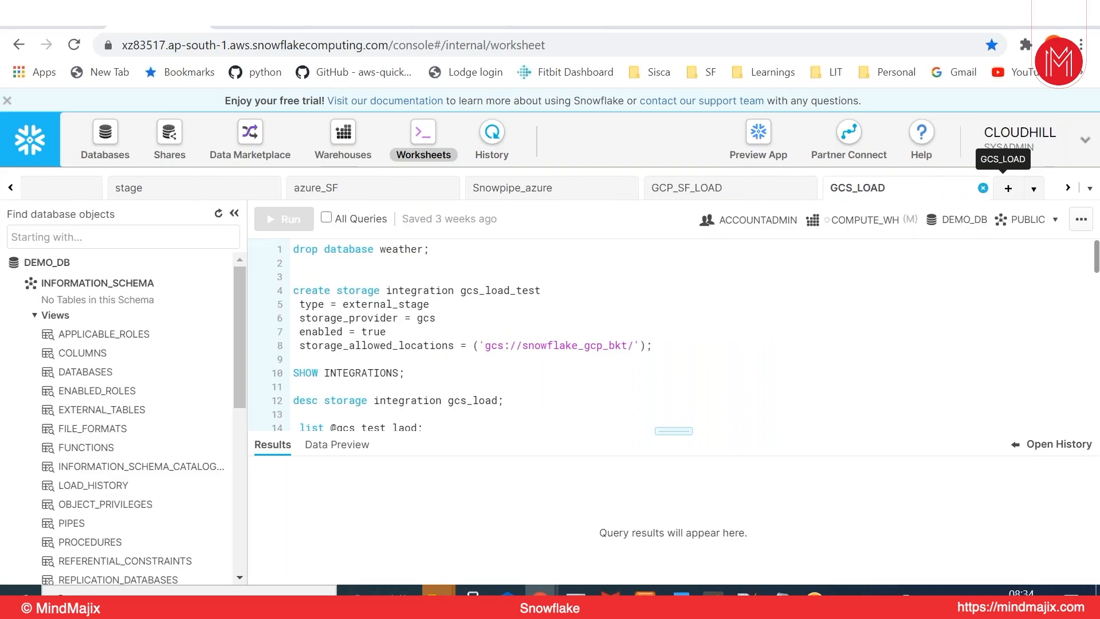
- Add a new worksheet, rename it TEST_MYWORK, and place the cursor in its empty SQL editor
left_click(1010, 187)
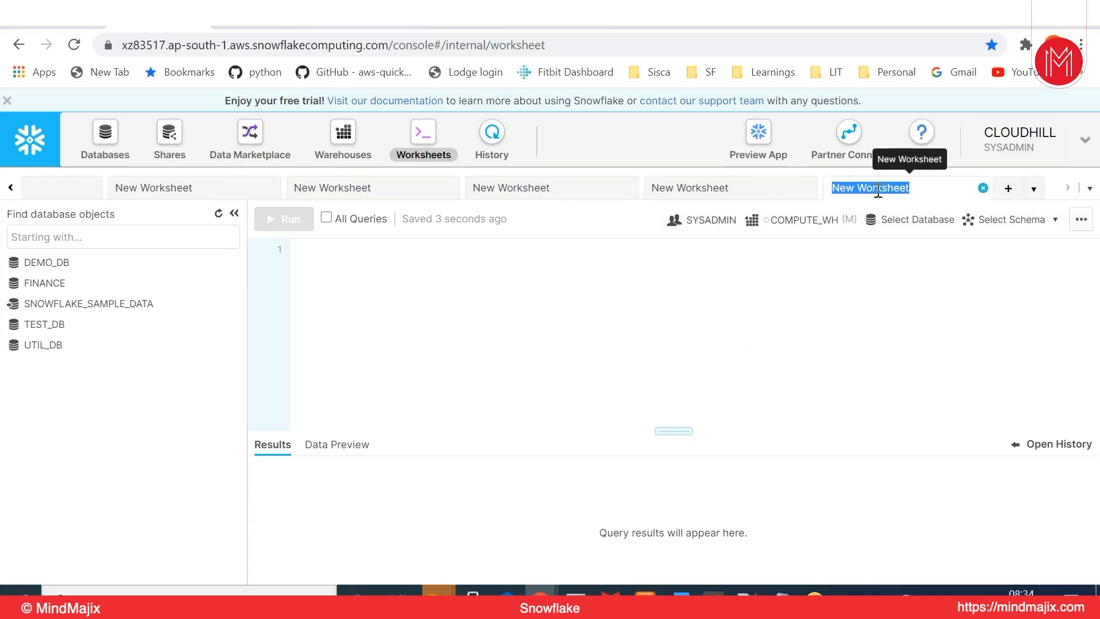
left_click(293, 250)
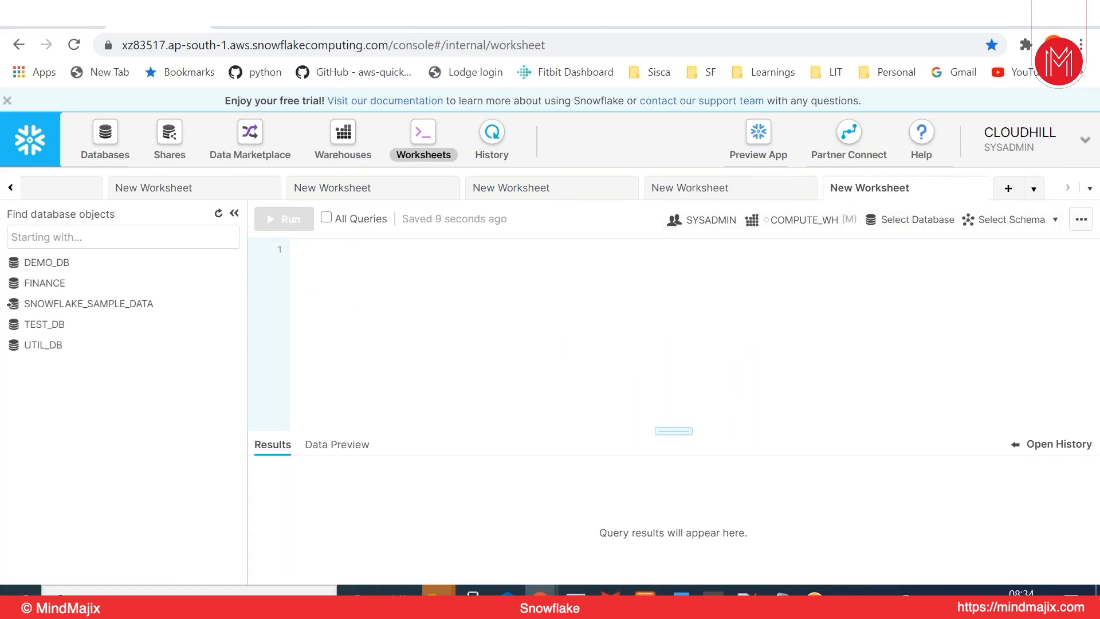
double_click(909, 189)
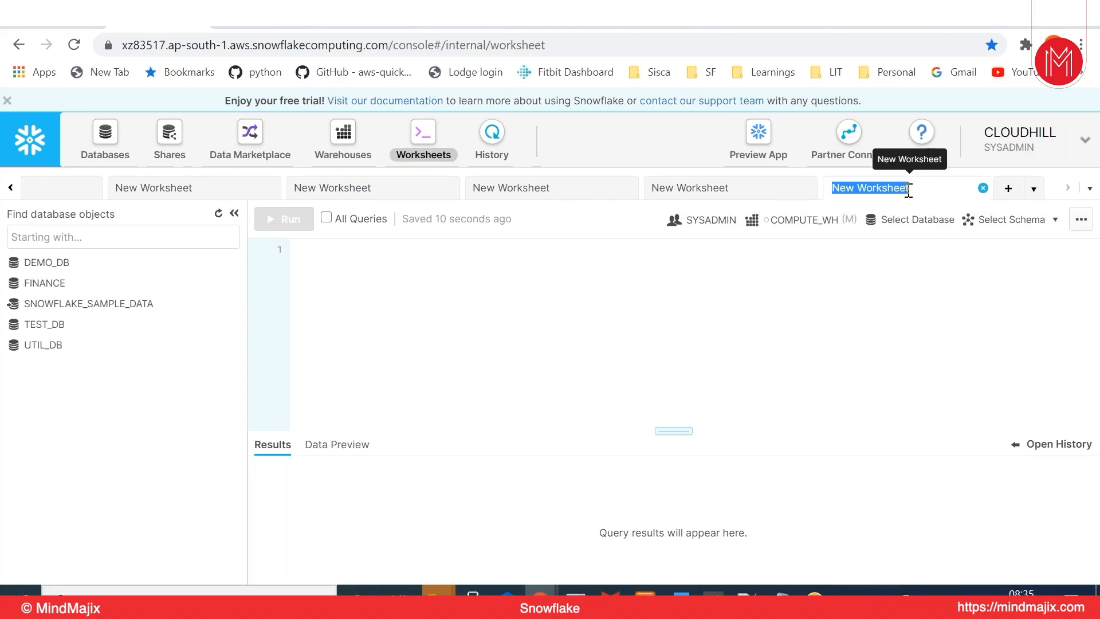
type("TEST")
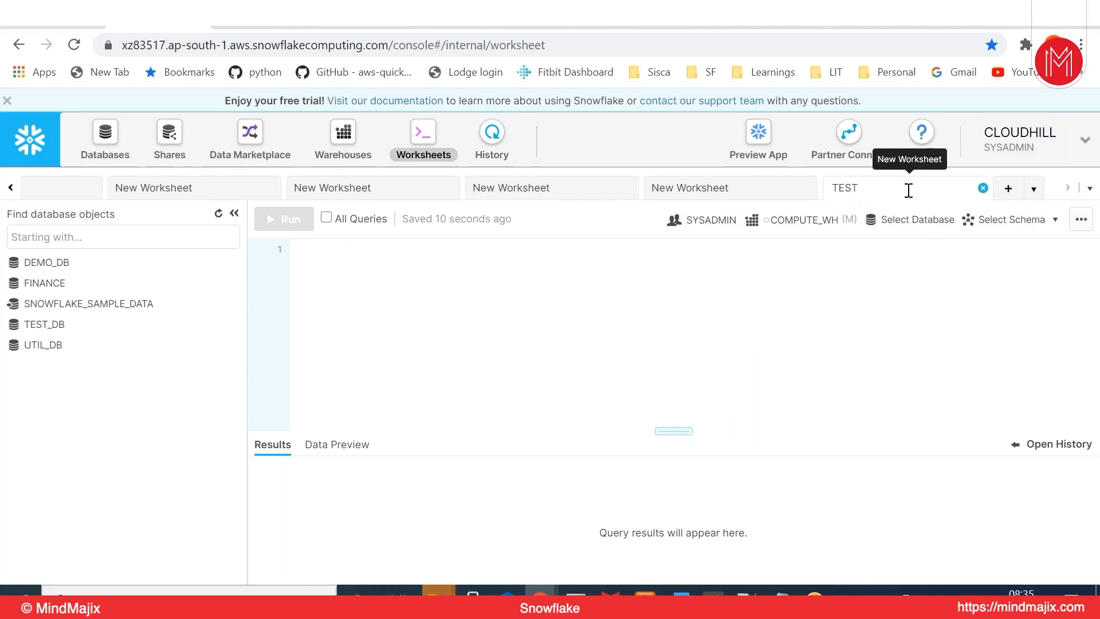
type("_MYWORK")
key("Return")
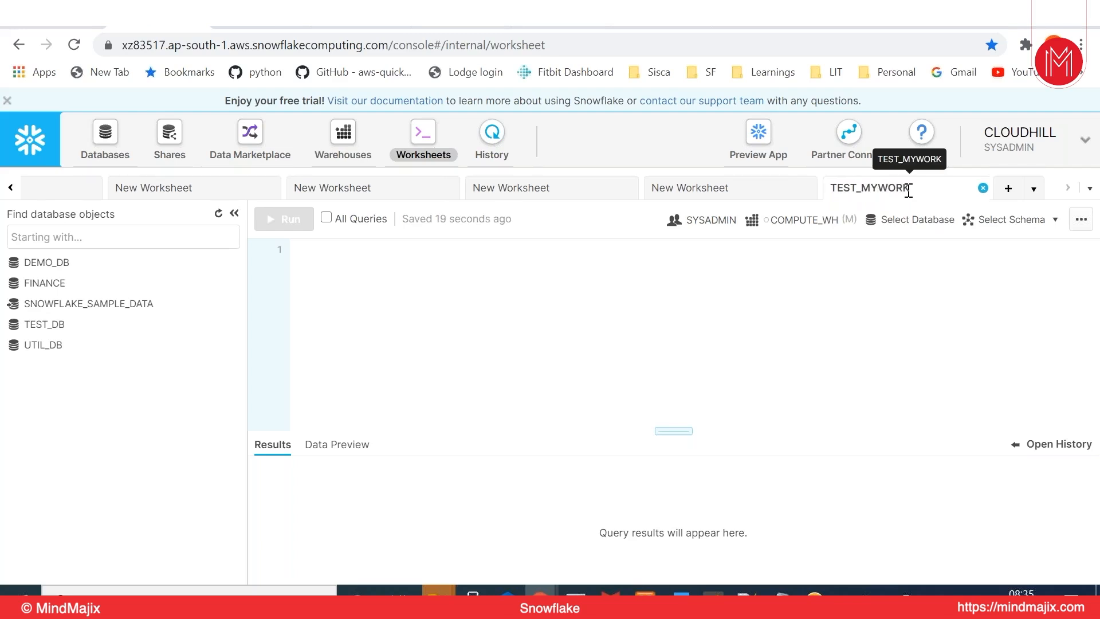
left_click(609, 285)
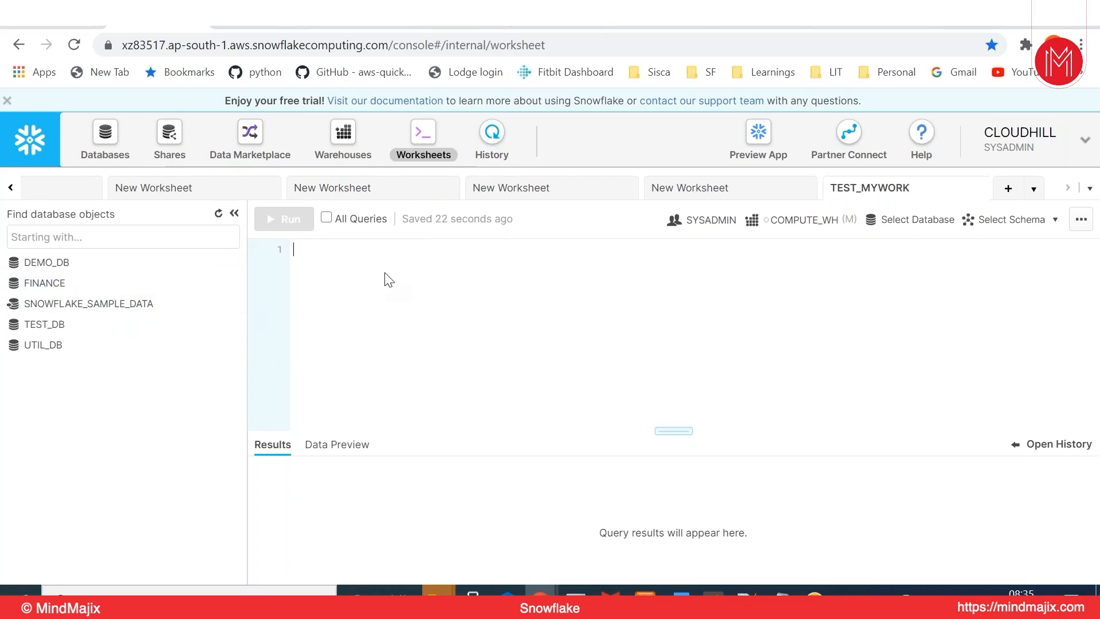
- View the query history and look through the criteria available for filtering queries
left_click(491, 135)
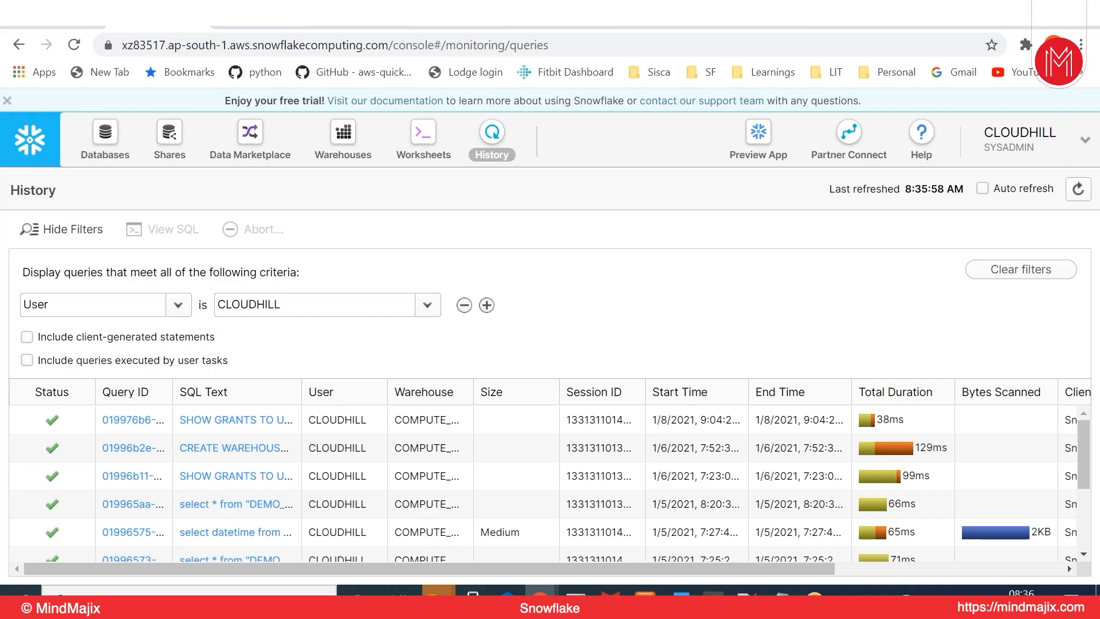
left_click(159, 311)
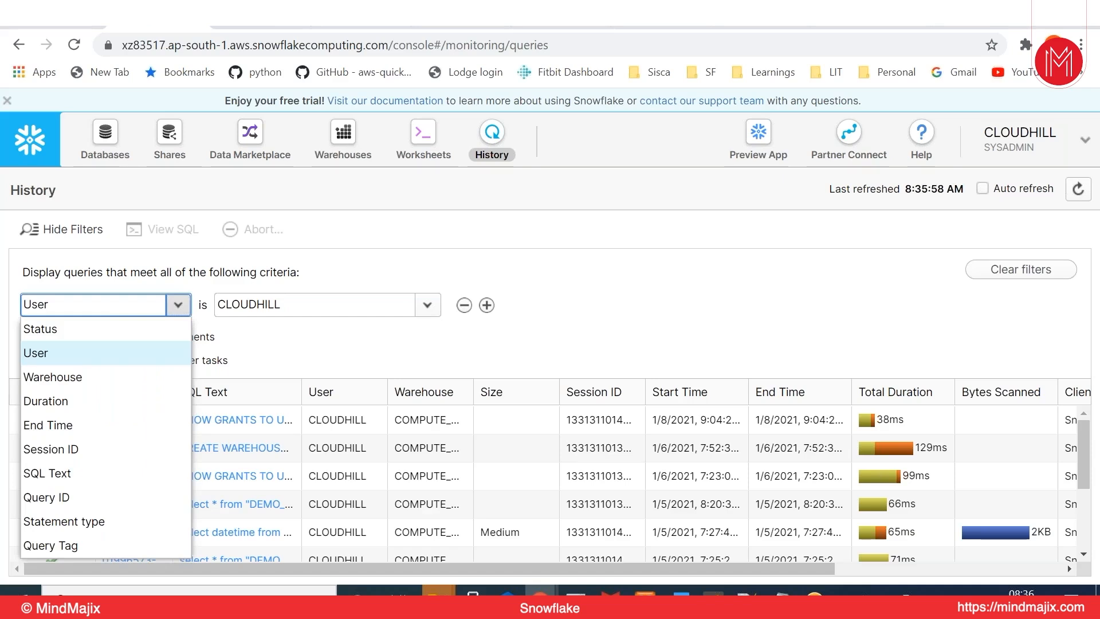
left_click(650, 318)
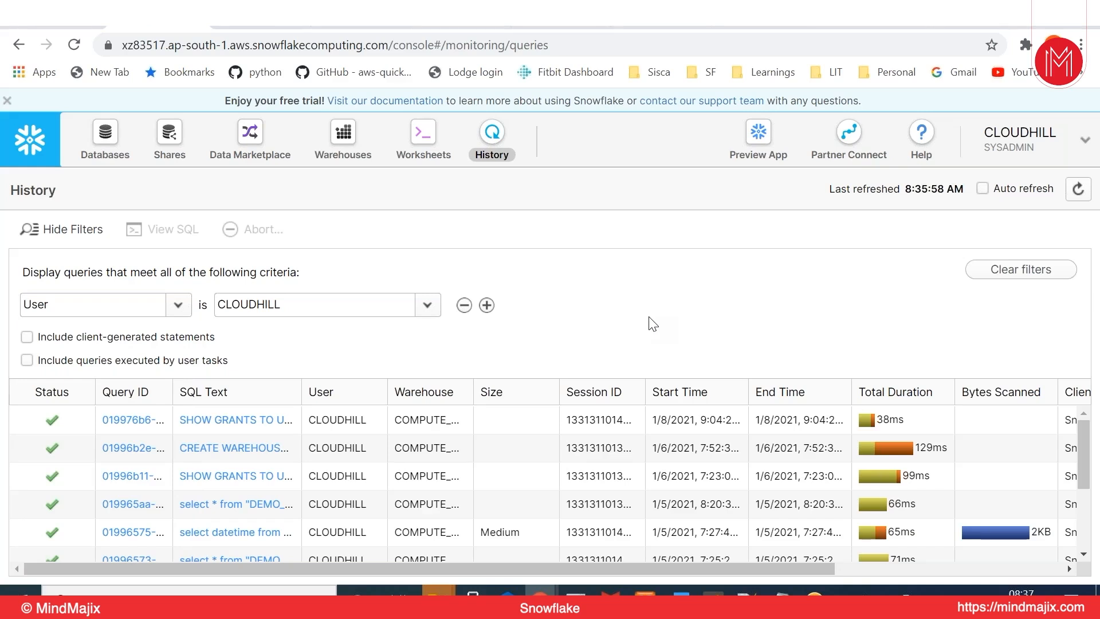
- Open the Preview App, return to the classic console, and view the Partner Connect page
left_click(760, 139)
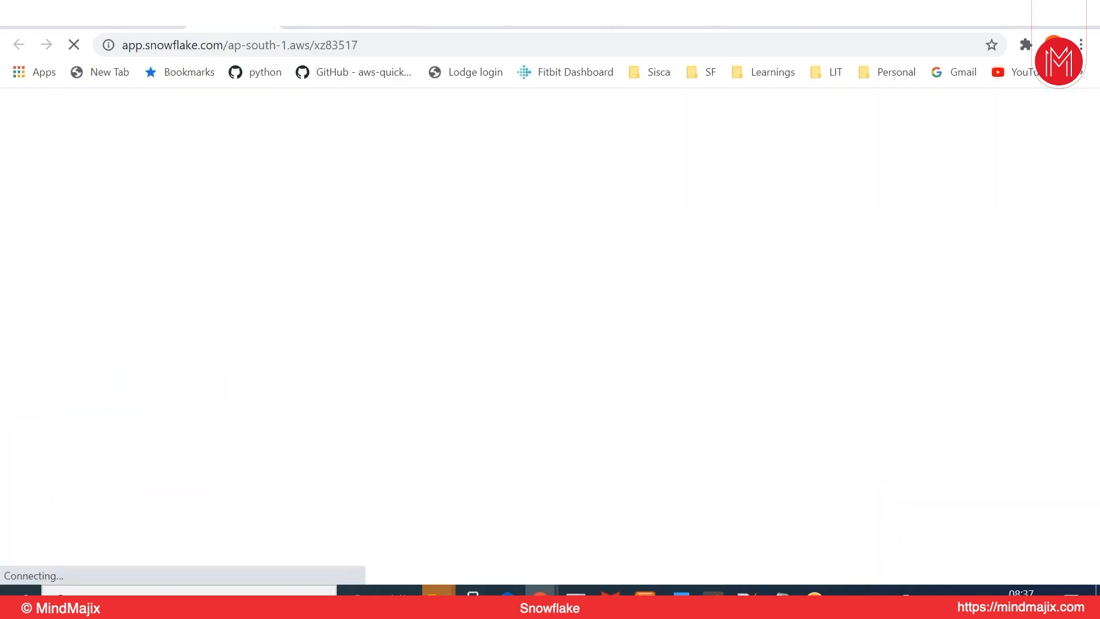
left_click(137, 27)
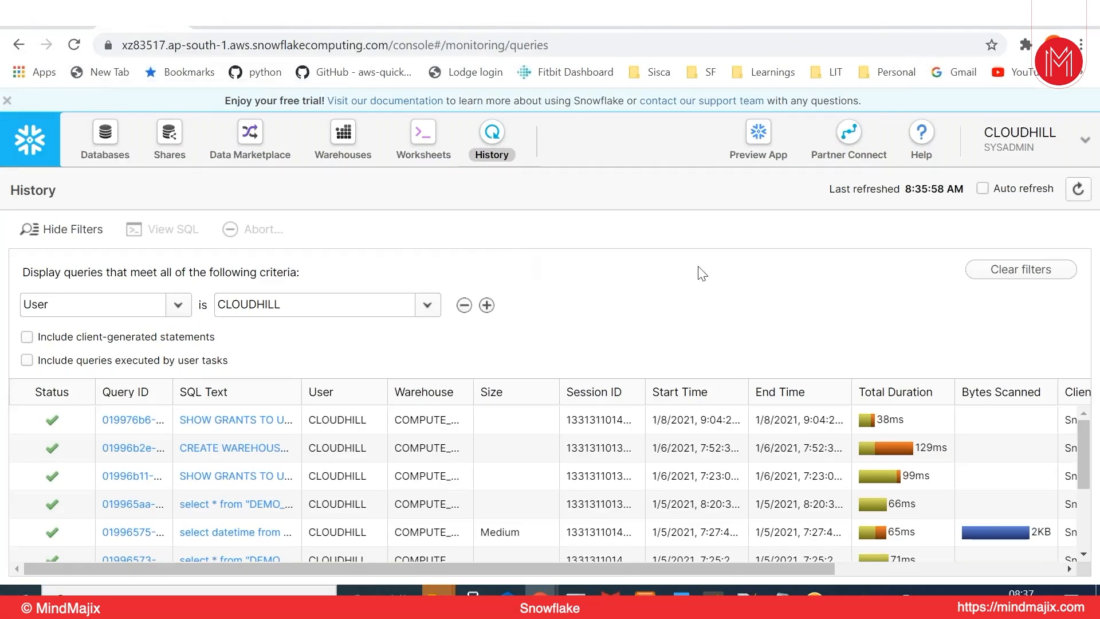
left_click(856, 162)
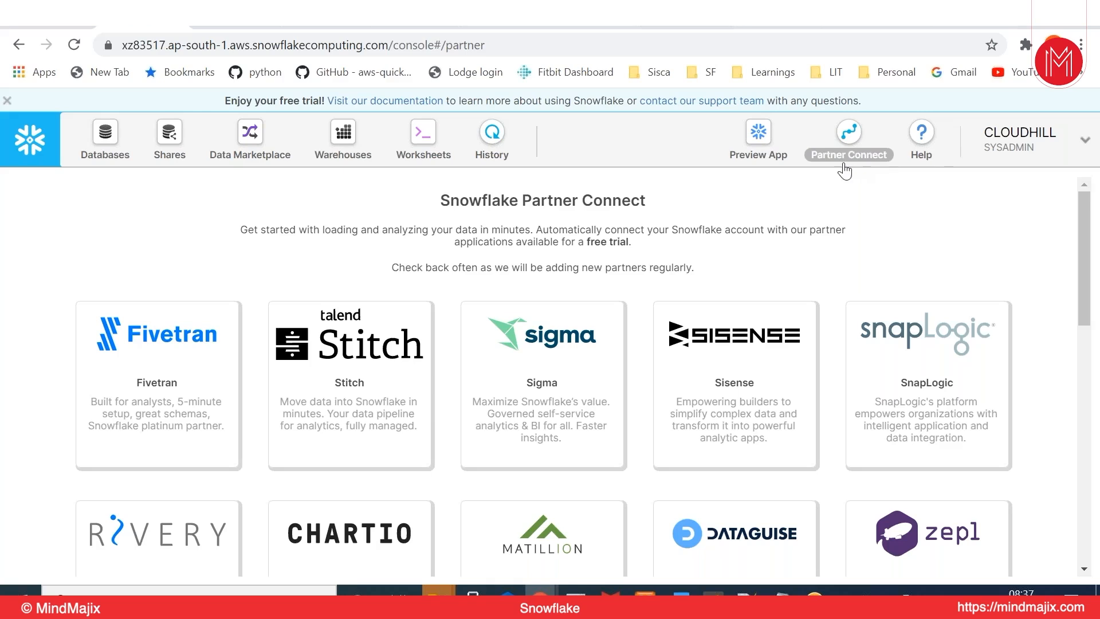
- Review the Python Components entry in the Downloads dialog from the help options, and close the dialog
left_click(924, 150)
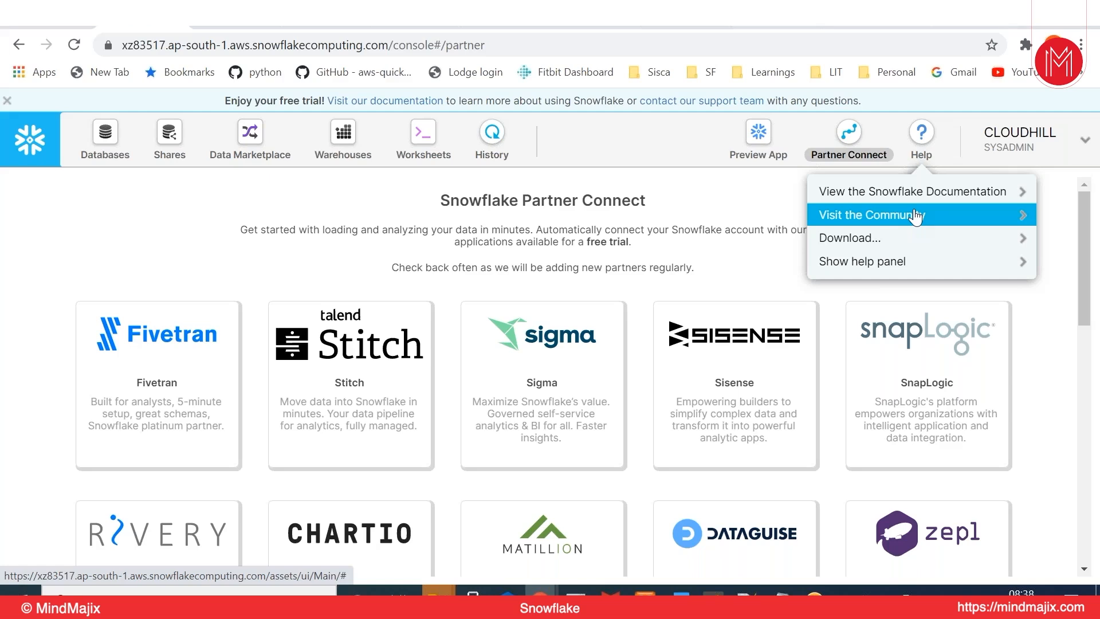
left_click(911, 246)
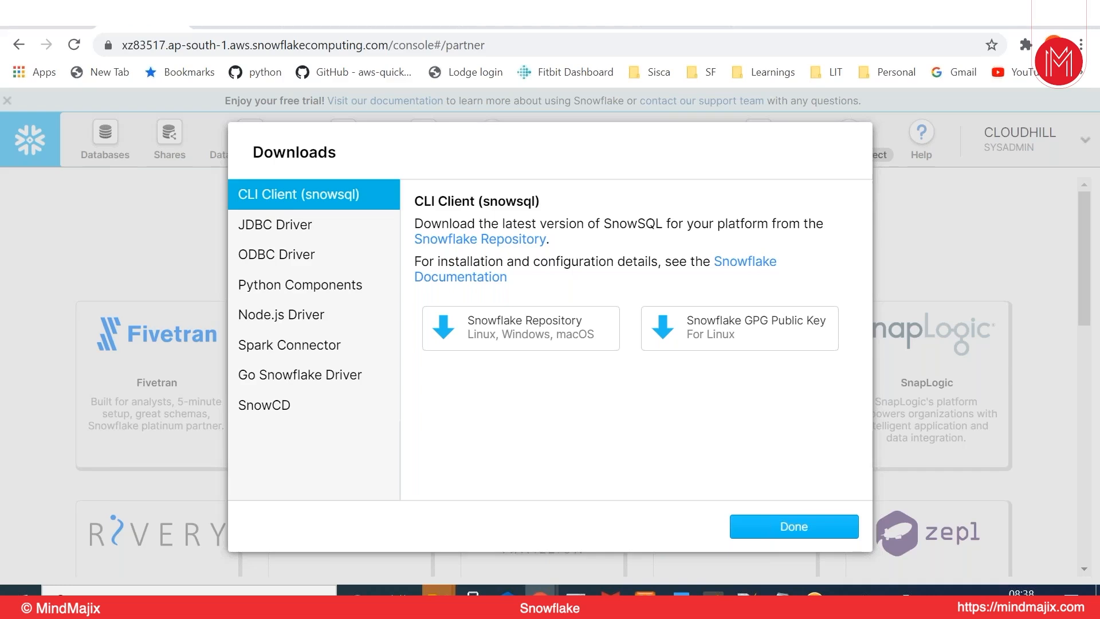
left_click(346, 304)
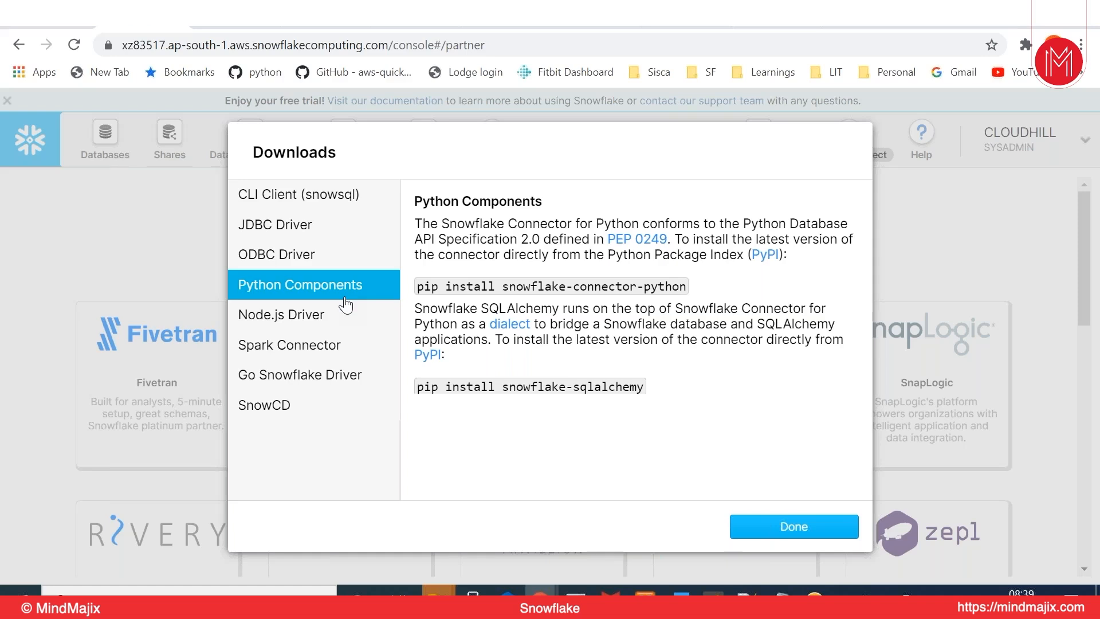
left_click(796, 527)
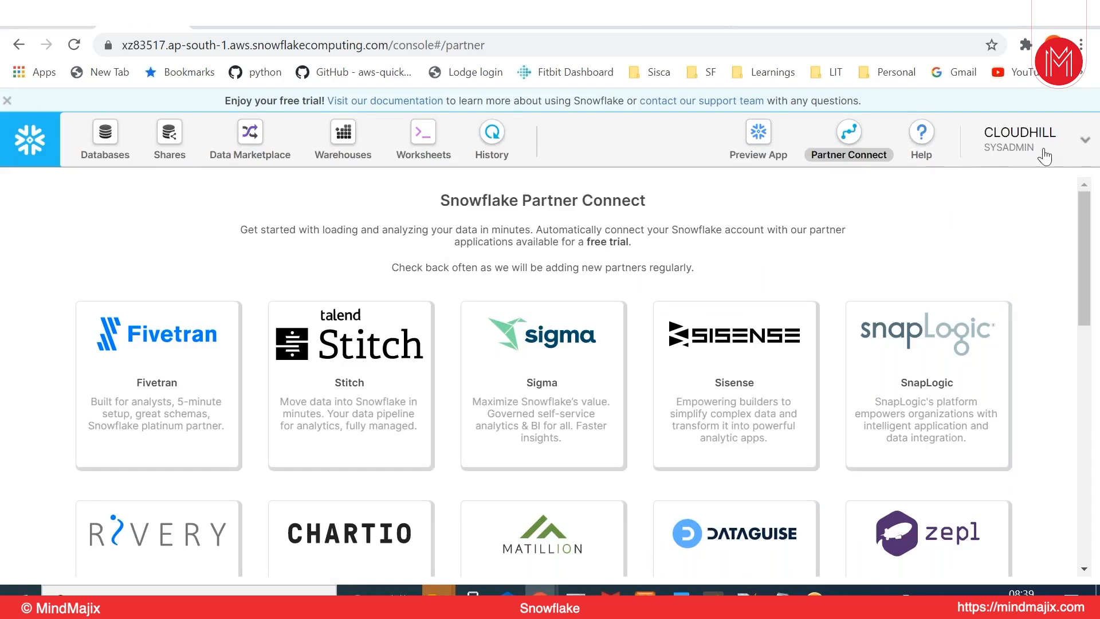
- Switch the session's role to ACCOUNTADMIN
left_click(1085, 144)
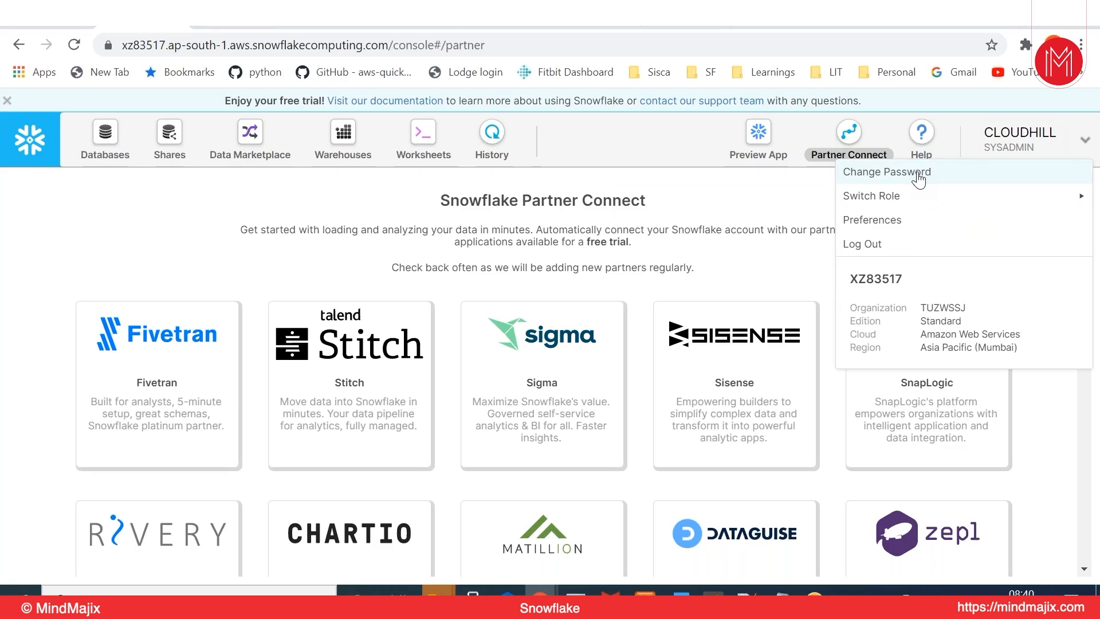
mouse_move(905, 205)
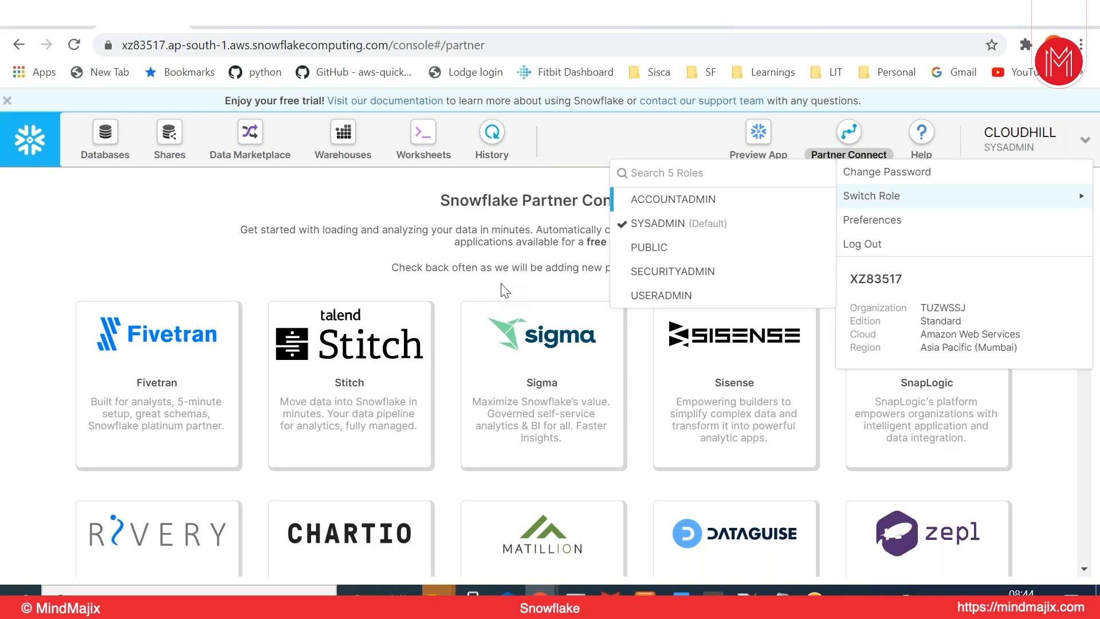
left_click(652, 209)
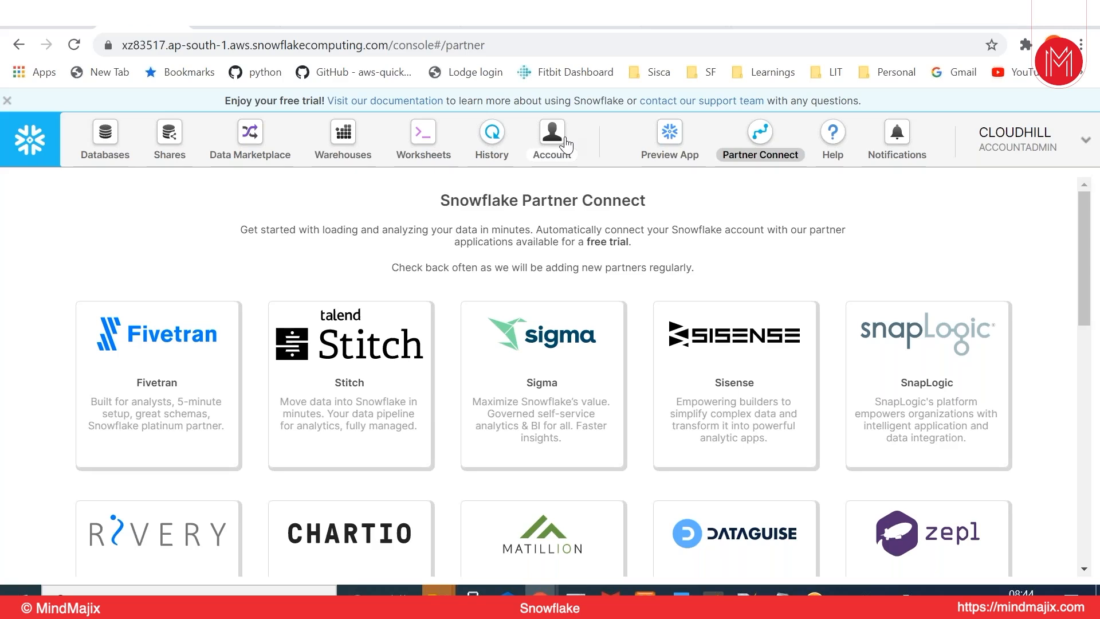
- View the notifications, the account usage overview and the list of account users
left_click(894, 140)
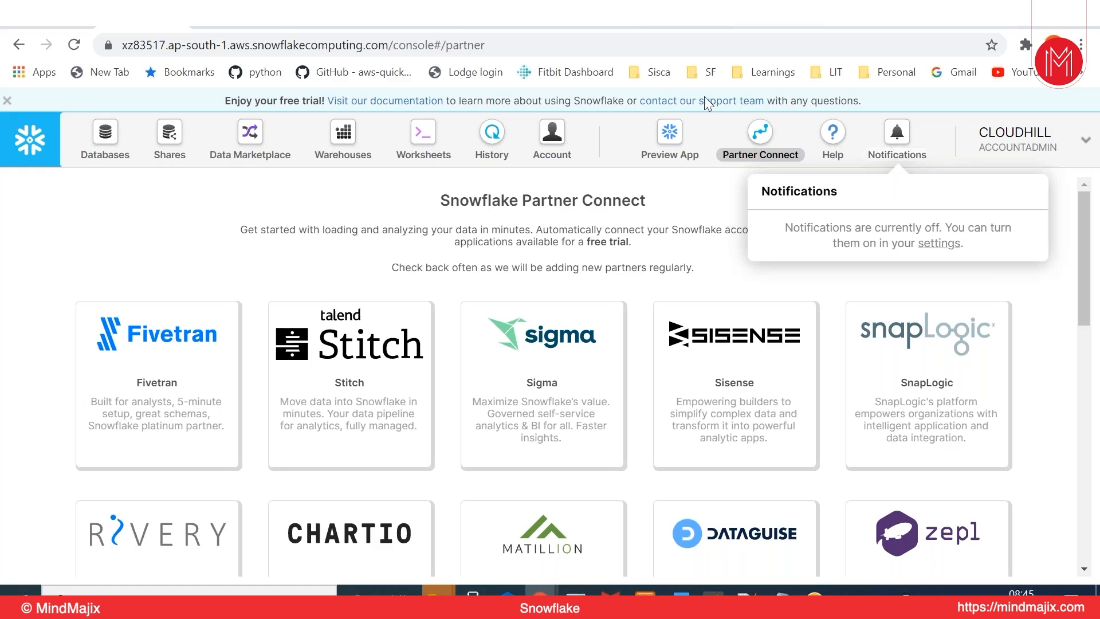
left_click(556, 150)
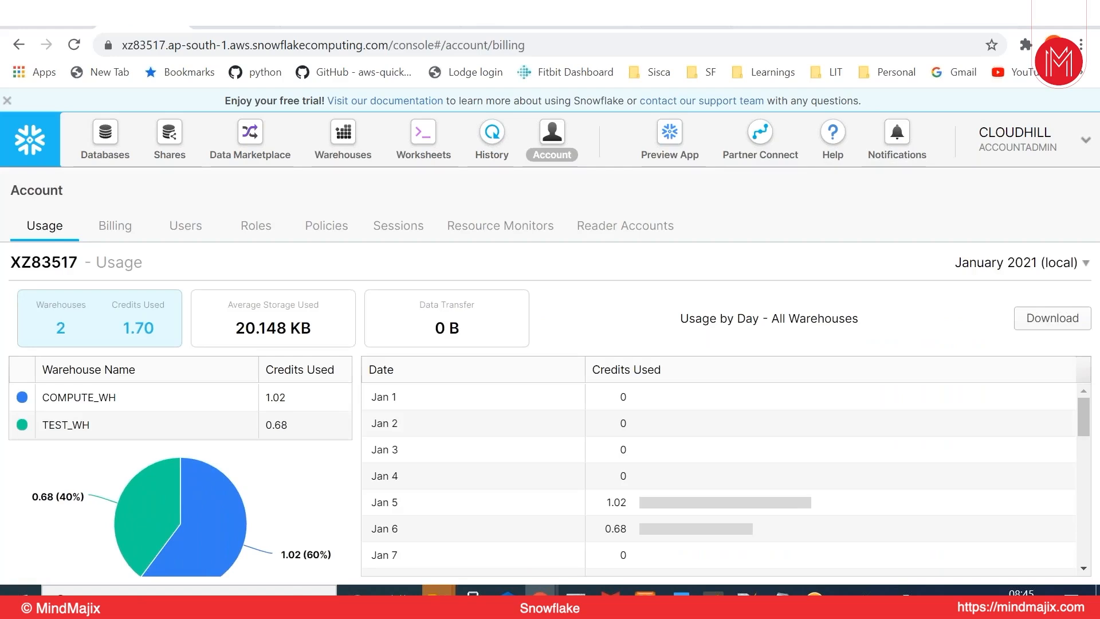
left_click(179, 230)
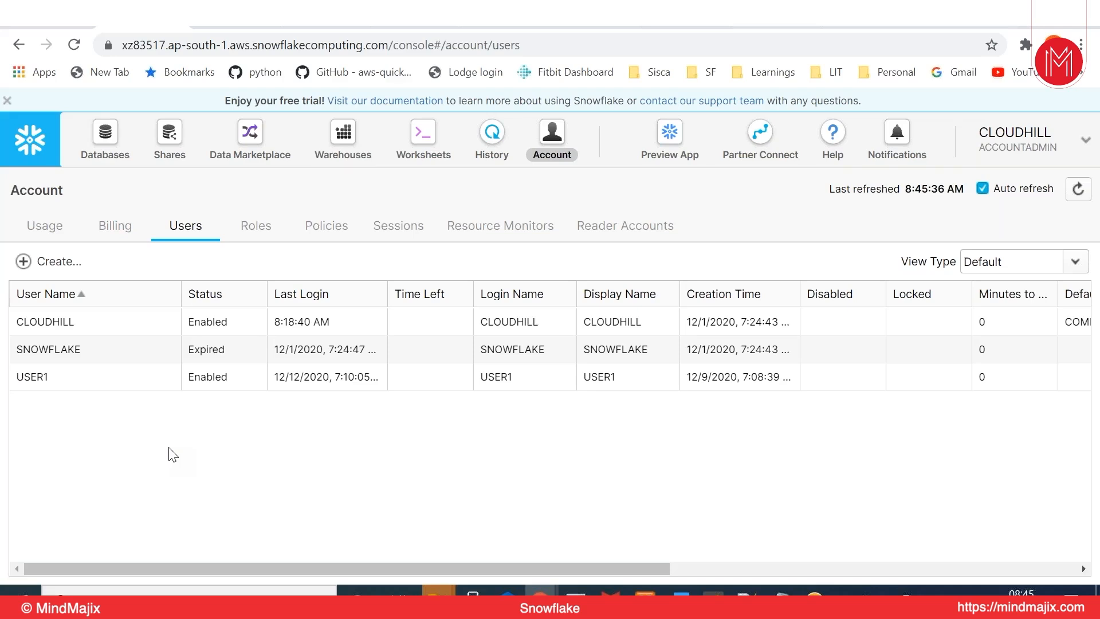
left_click(531, 47)
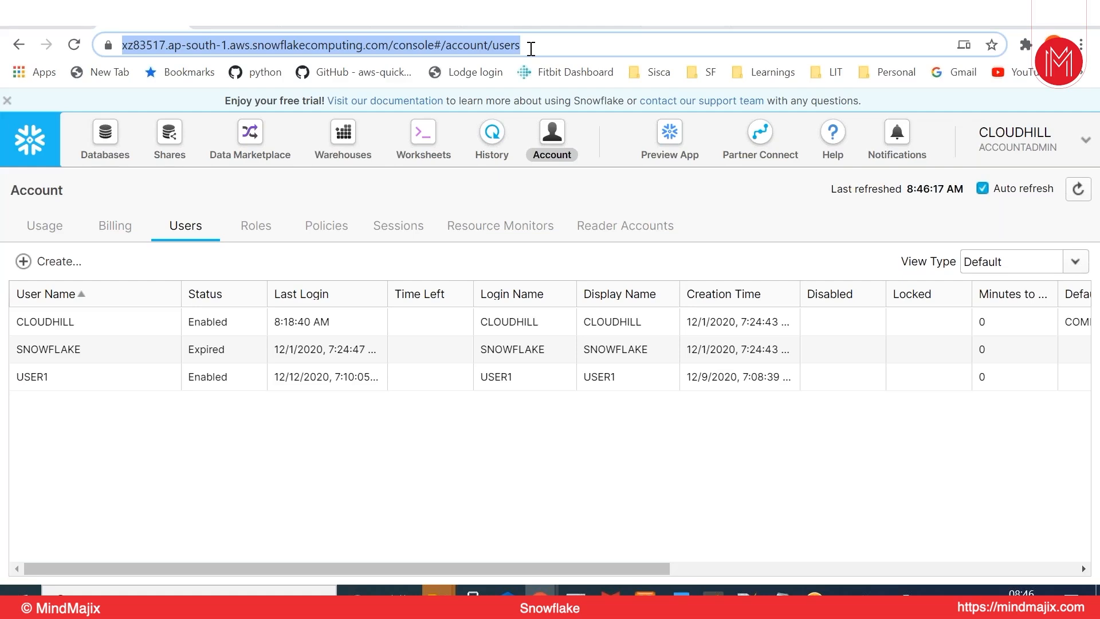
- View the account's roles, open the Create Role form, and cancel without creating one
left_click(259, 226)
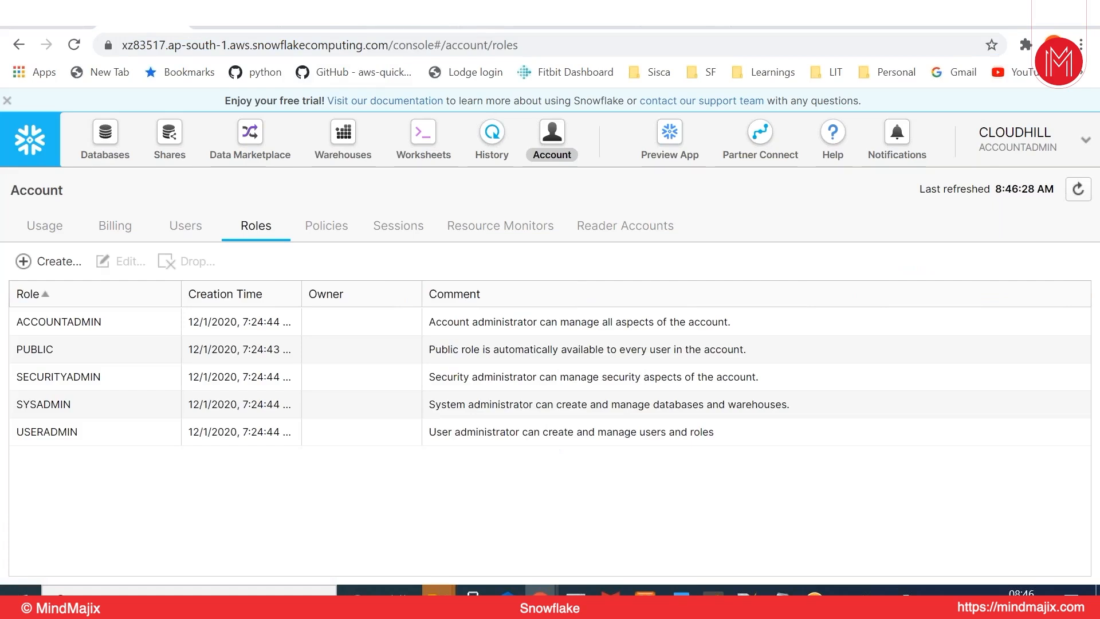
left_click(34, 262)
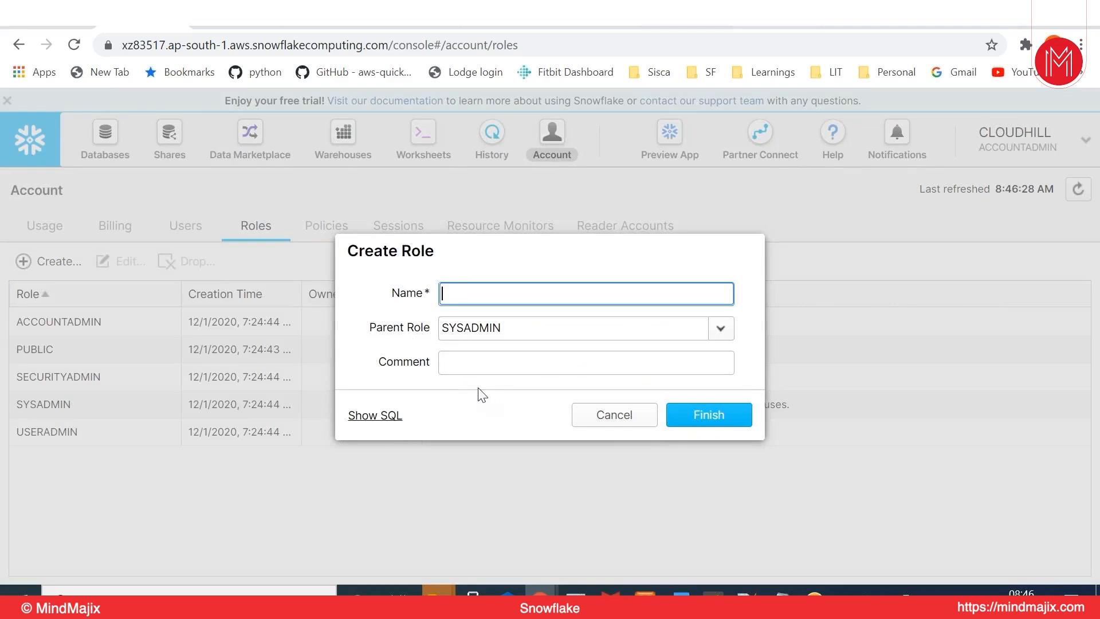
left_click(636, 422)
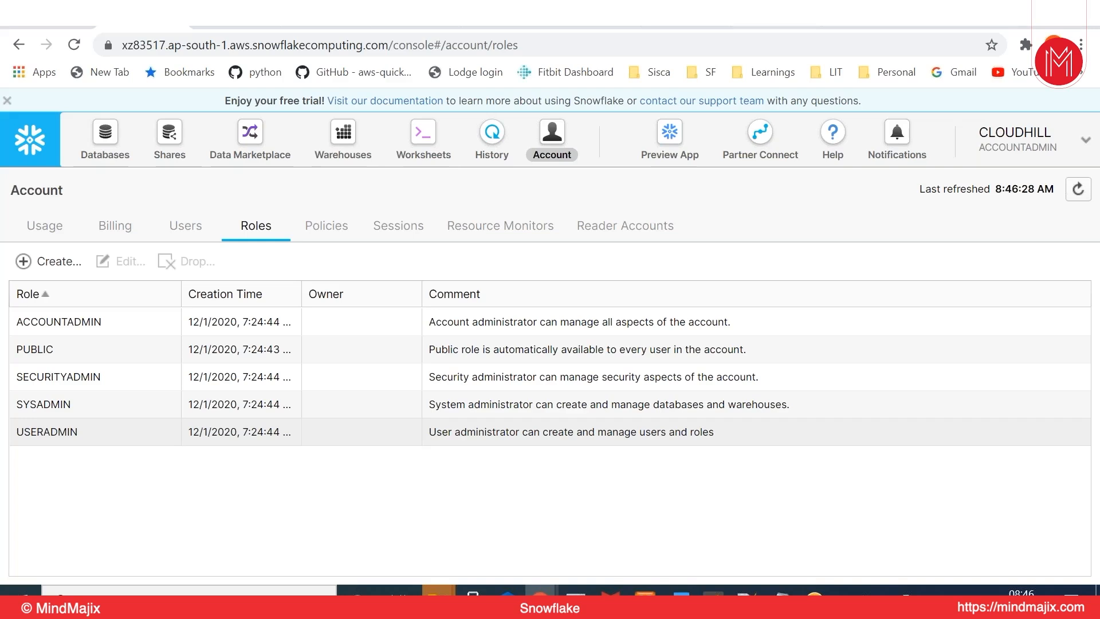
- Switch the session's role back to SYSADMIN
left_click(1086, 144)
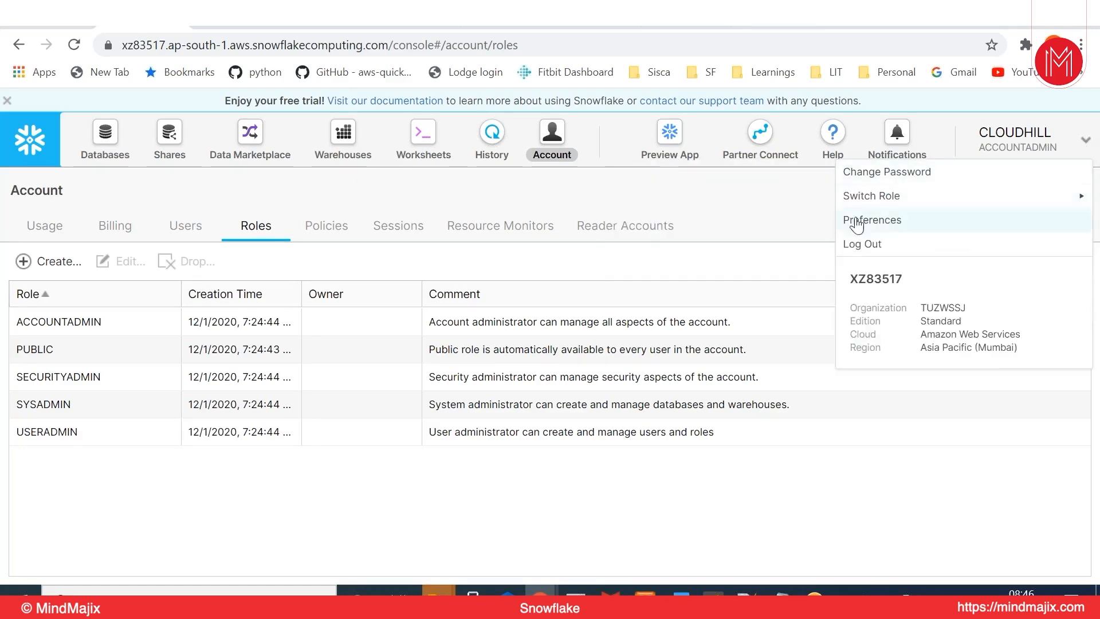
mouse_move(873, 200)
left_click(739, 229)
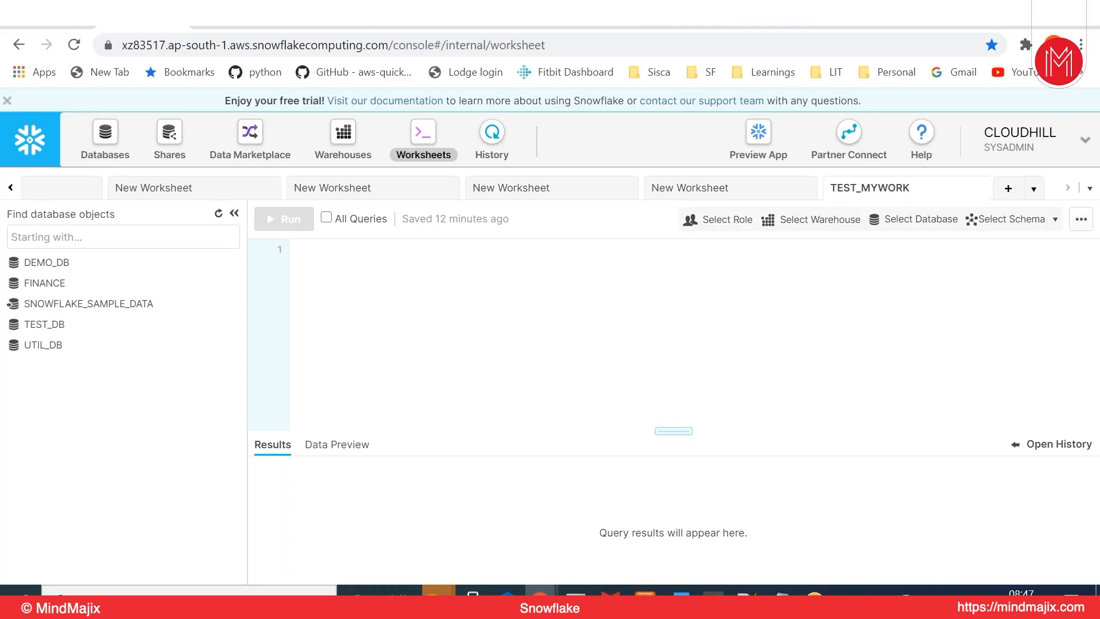
- Review the role, warehouse, database and schema context settings of the TEST_MYWORK worksheet and close them
left_click(914, 202)
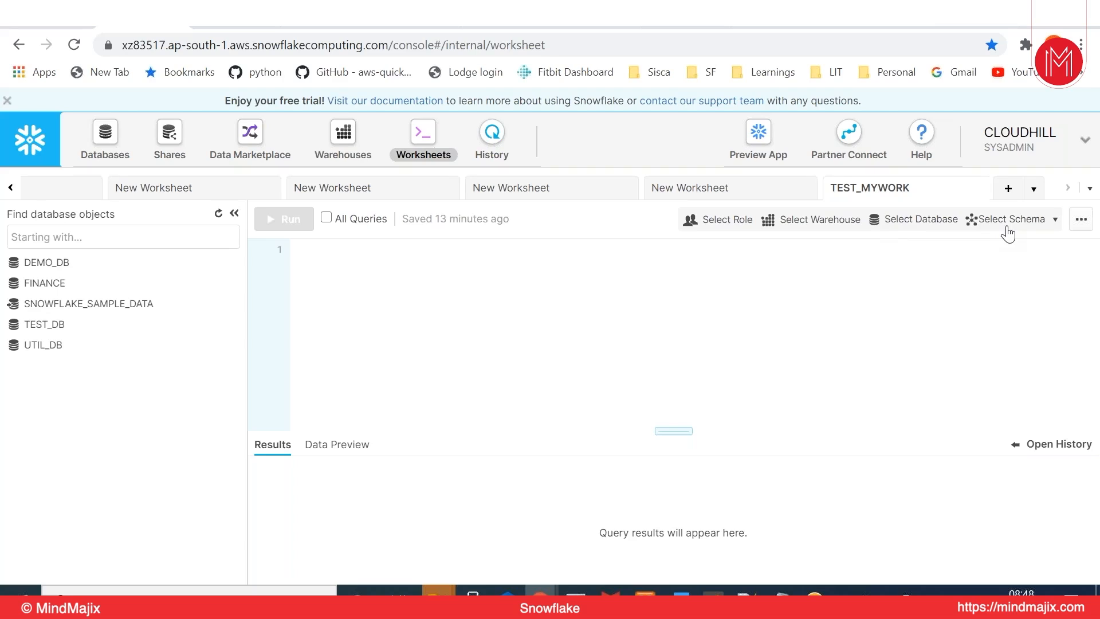
left_click(1053, 220)
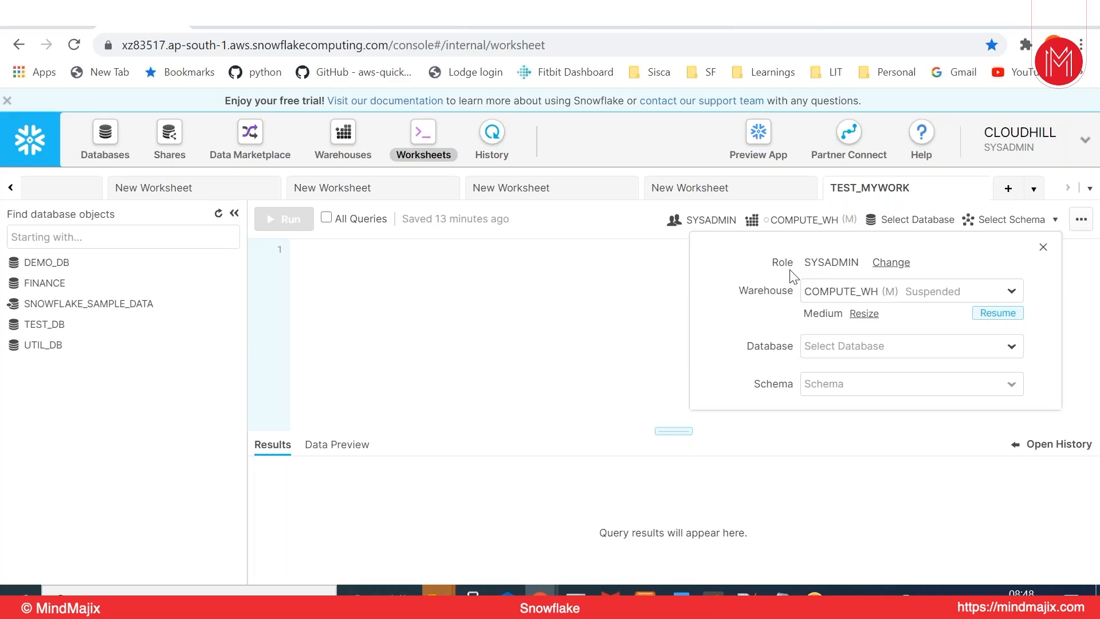
left_click(632, 267)
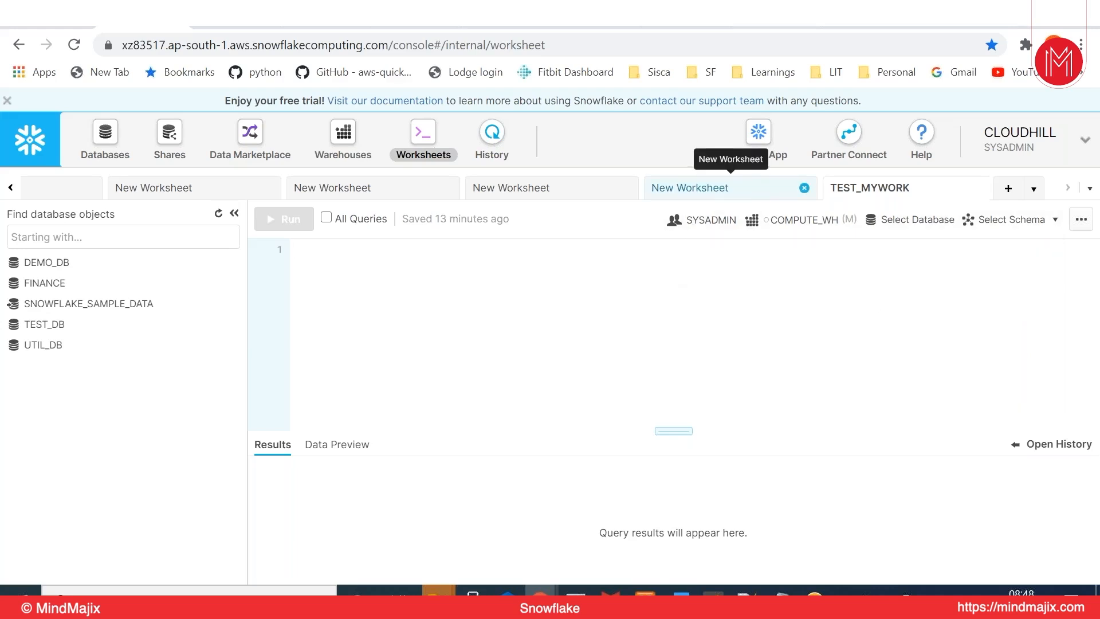
- In the worksheet containing "create table", add the lines "insert into" and "select *", each preceded by a blank line
left_click(730, 188)
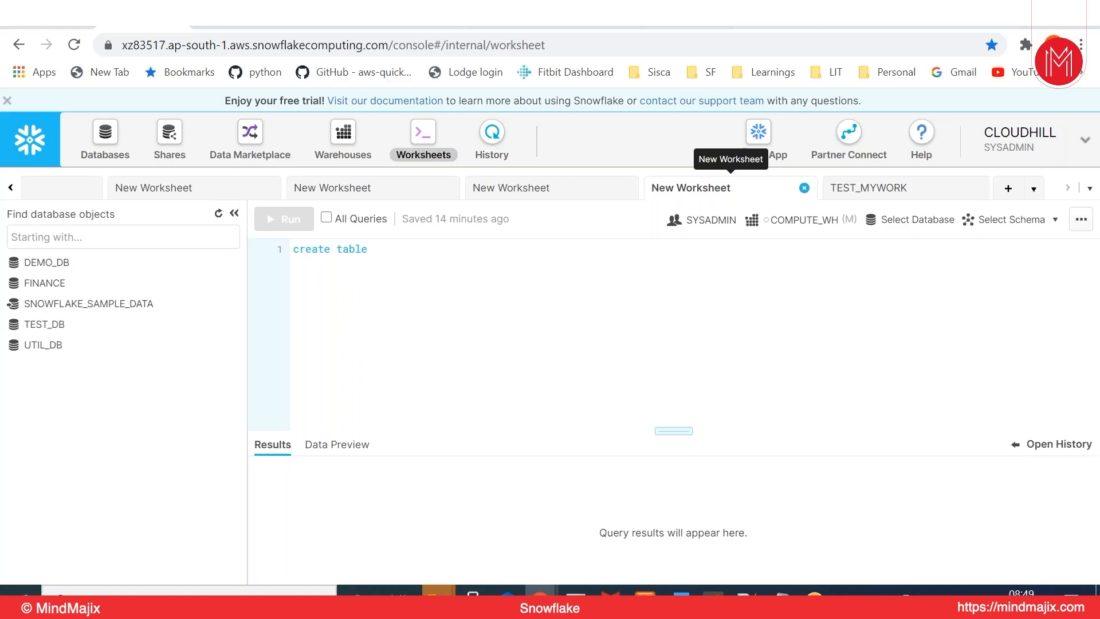
left_click(432, 253)
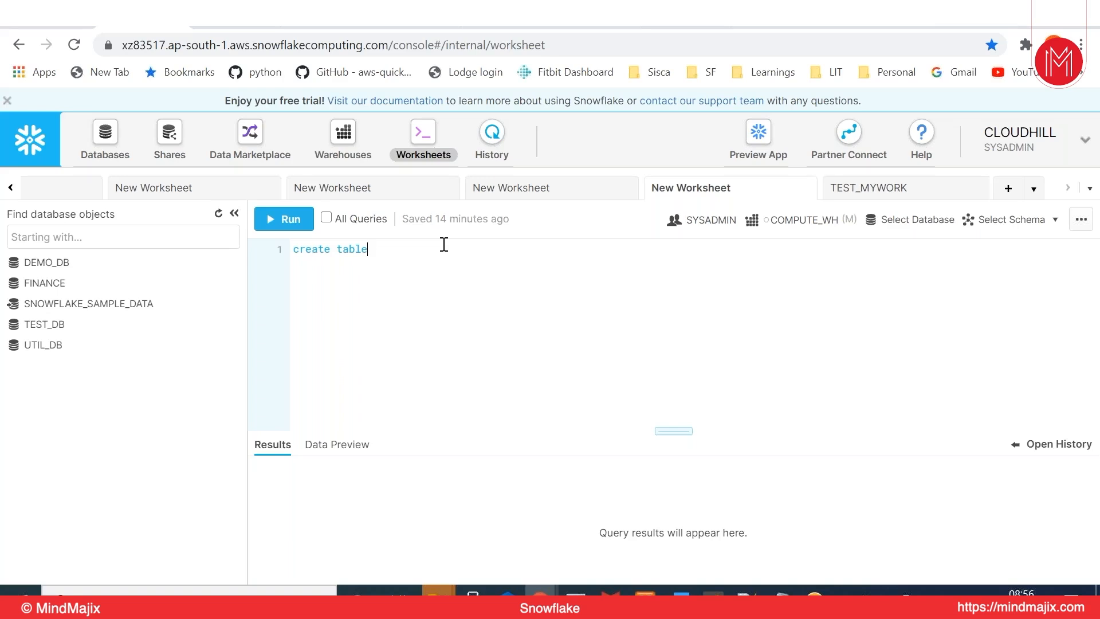
key("Return")
key("Return")
type("insert")
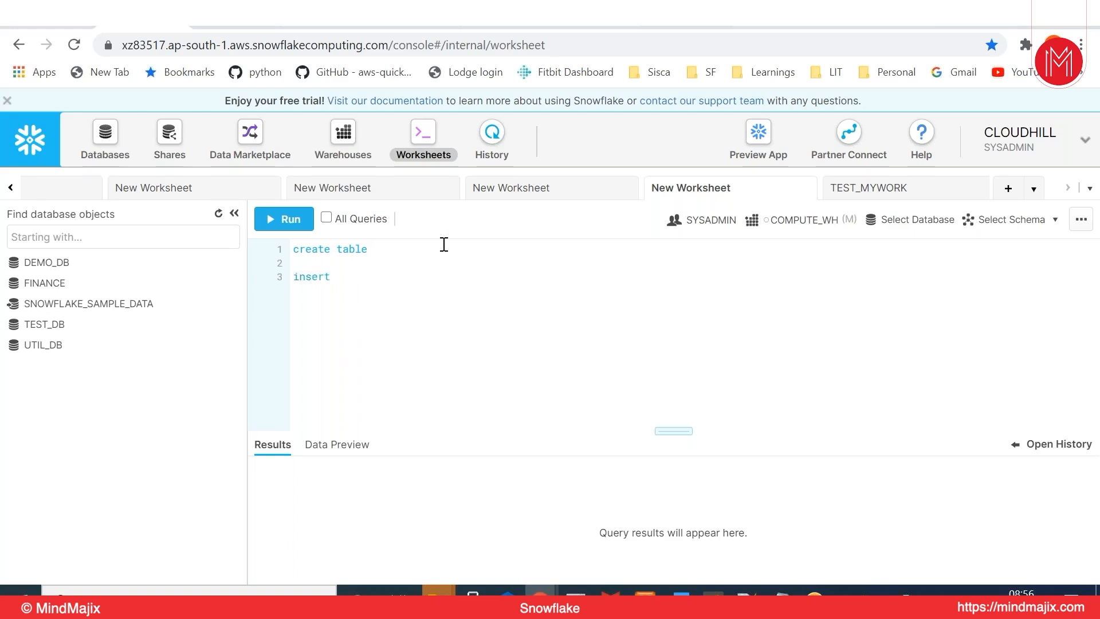
type(" into")
key("Return")
key("Return")
type("select *")
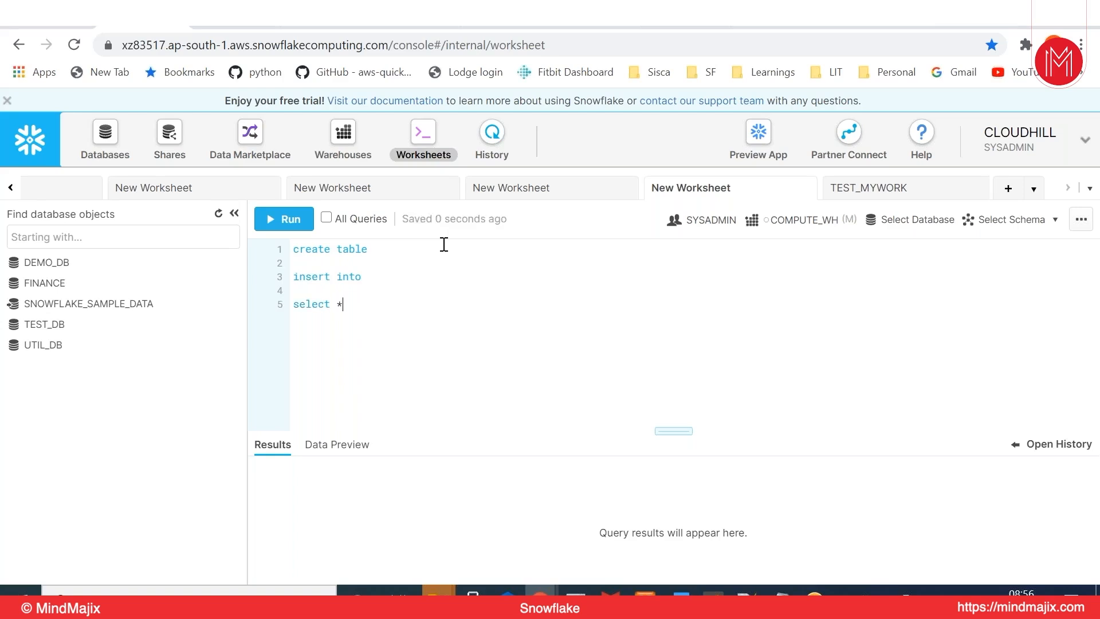
- In the other Snowflake browser tab, search the web for the Snowflake documentation and open its welcome page at docs.snowflake.com/en
left_click(226, 27)
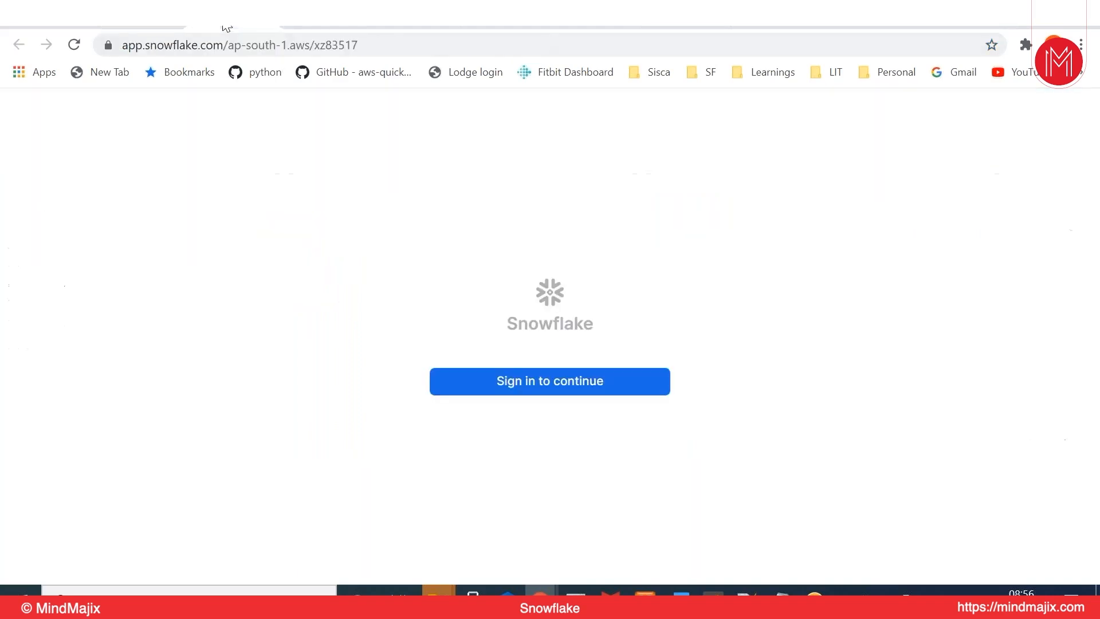
left_click(375, 48)
type("sn")
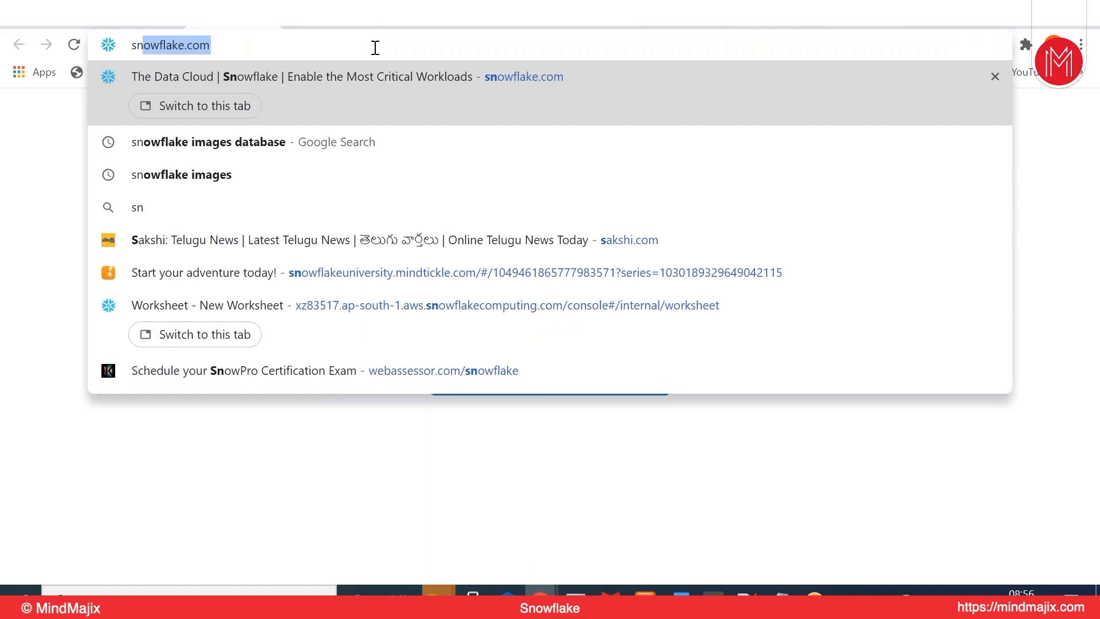
type("owflake docum")
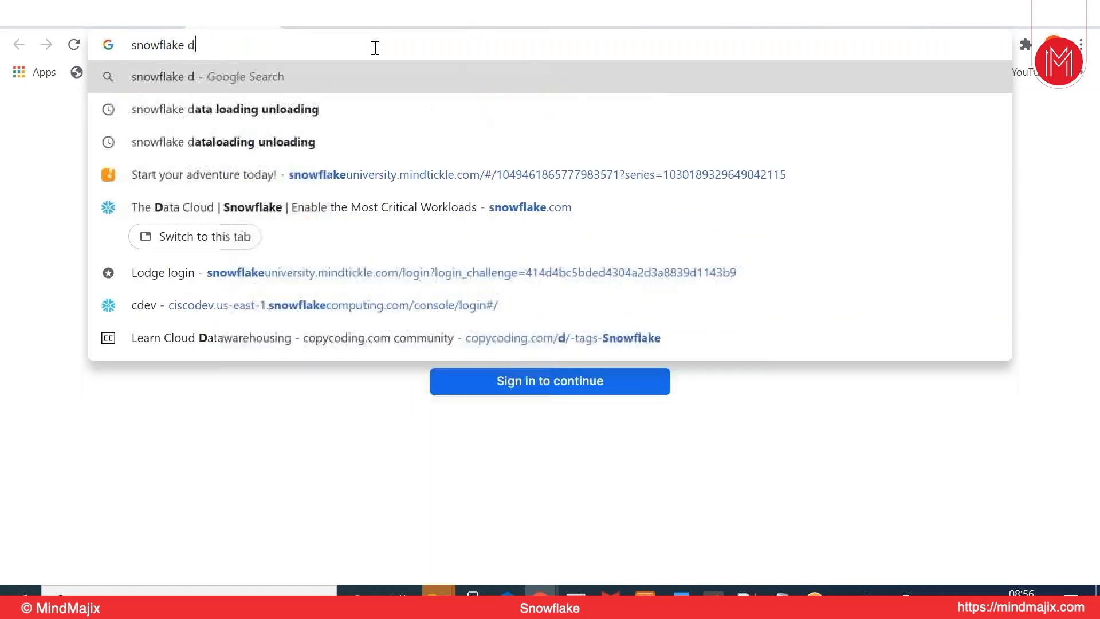
type("enta")
key("Return")
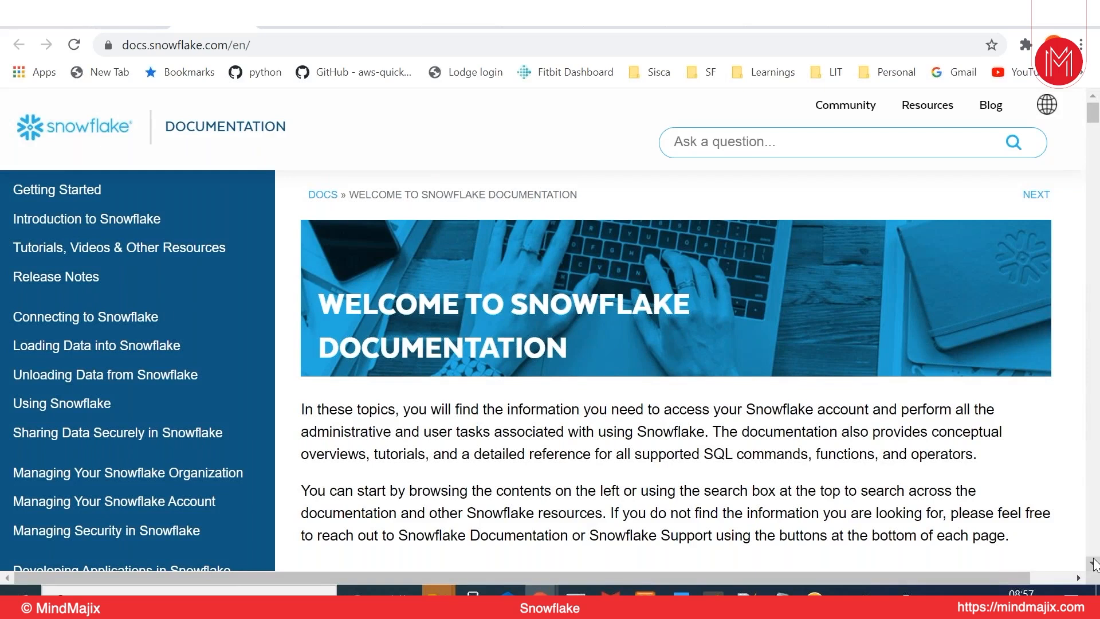
- Look through the Getting Started topics on the documentation welcome page and open the Introduction to Snowflake page
scroll(1094, 564, "down", 6)
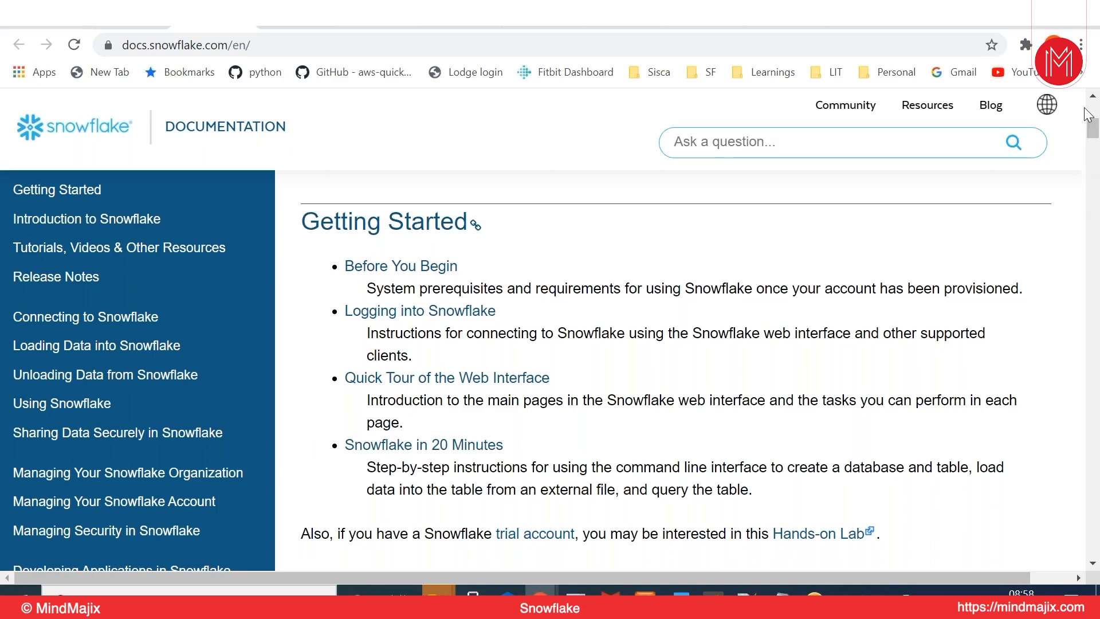
left_click(117, 226)
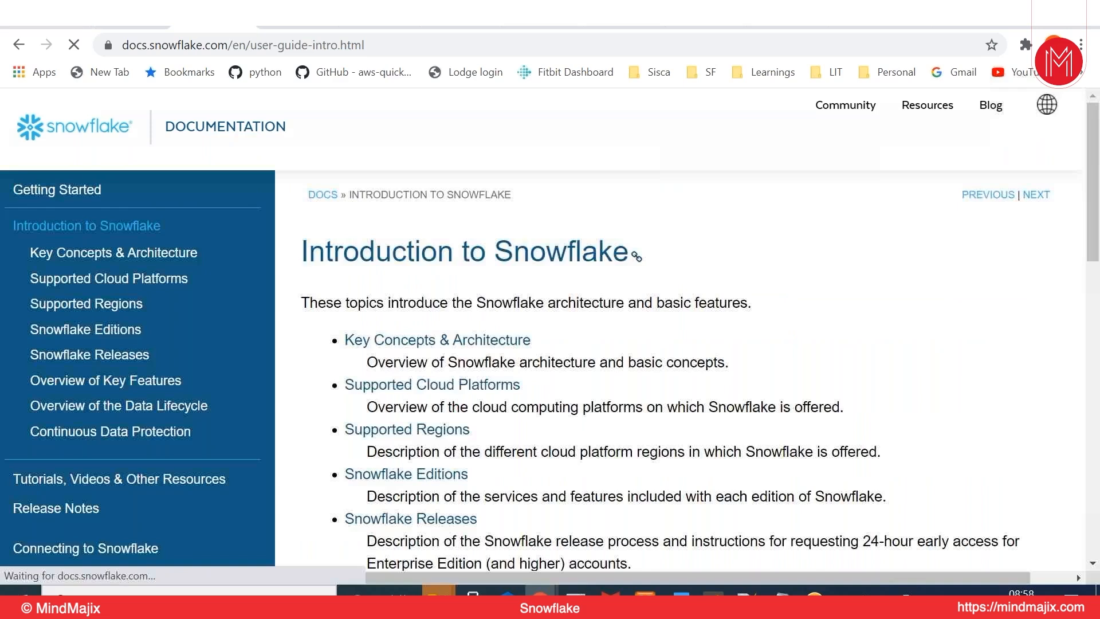